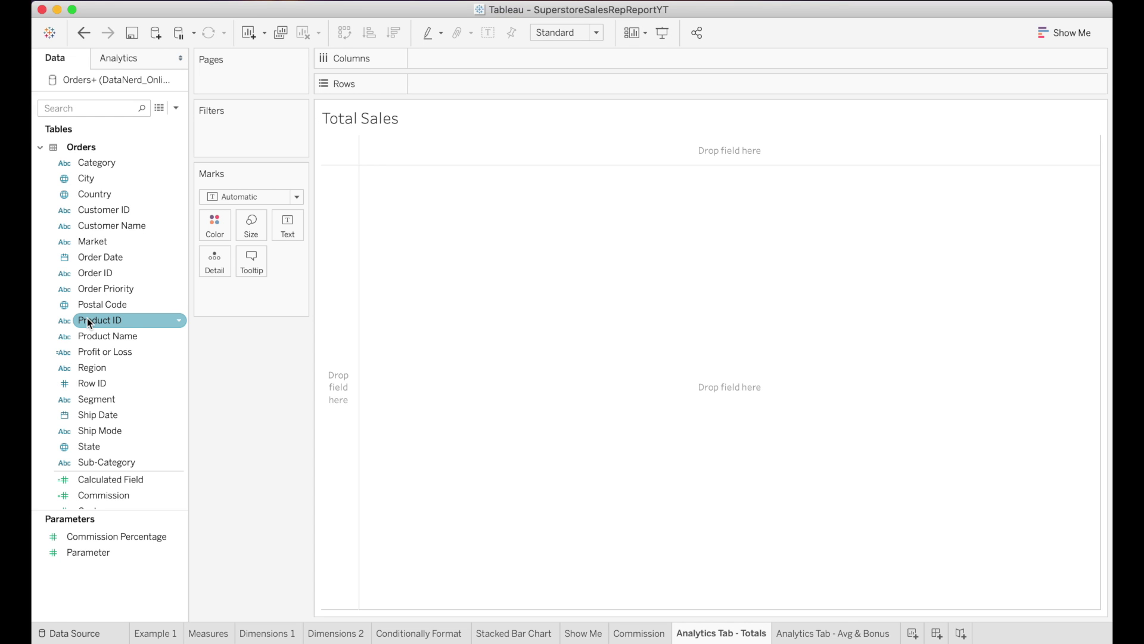
List SUM(Sales) by Category and Sub-Category, from Bookcases through Phones
{"action": "scroll", "coordinate": [98, 298], "scroll_direction": "down", "scroll_amount": 5}
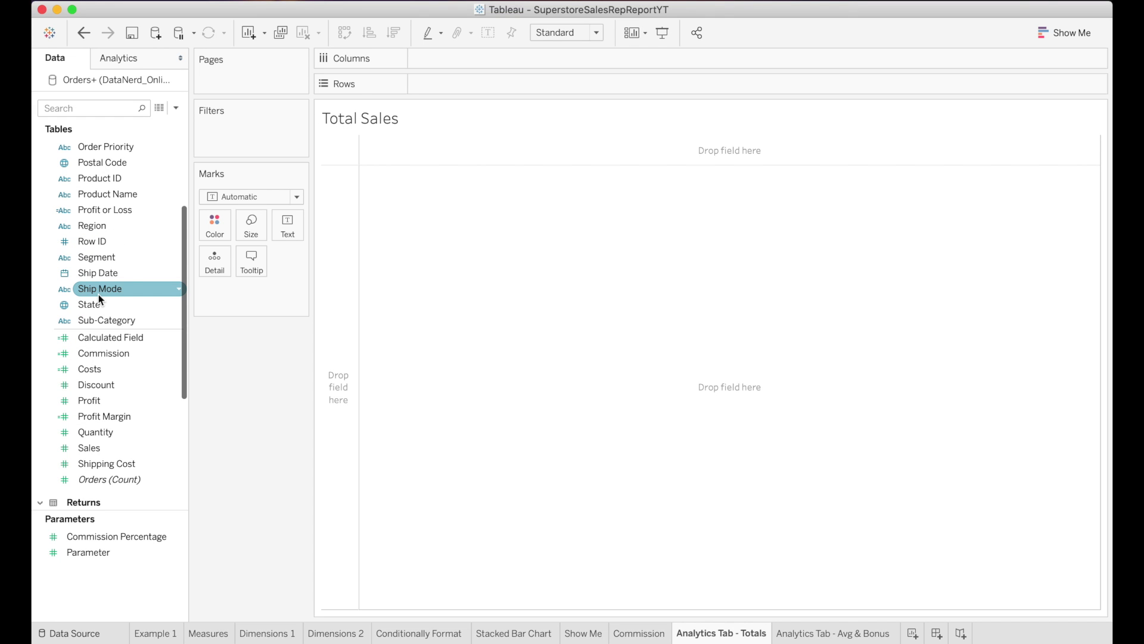
{"action": "scroll", "coordinate": [100, 299], "scroll_direction": "down", "scroll_amount": 3}
{"action": "scroll", "coordinate": [100, 299], "scroll_direction": "up", "scroll_amount": 6}
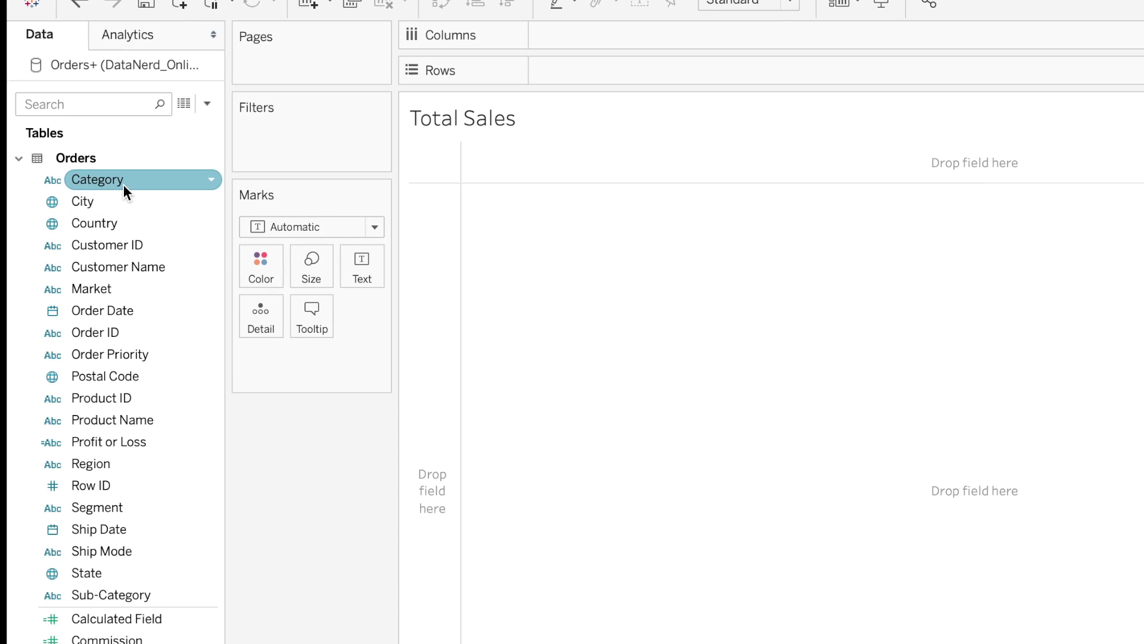
{"action": "double_click", "coordinate": [124, 181]}
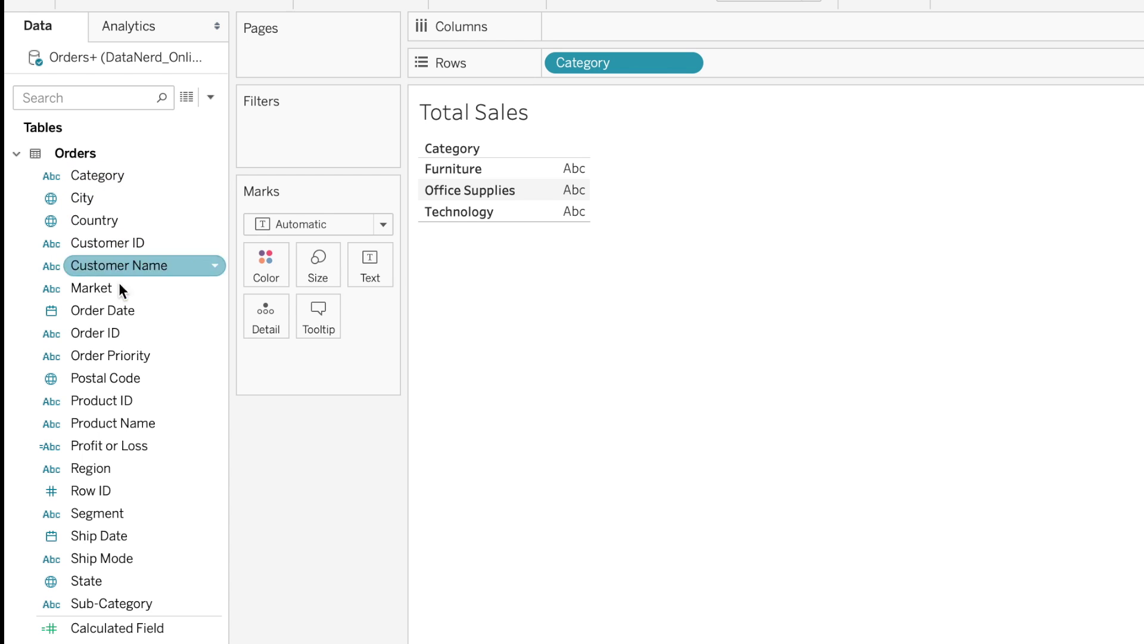
{"action": "scroll", "coordinate": [107, 476], "scroll_direction": "down", "scroll_amount": 3}
{"action": "double_click", "coordinate": [113, 470]}
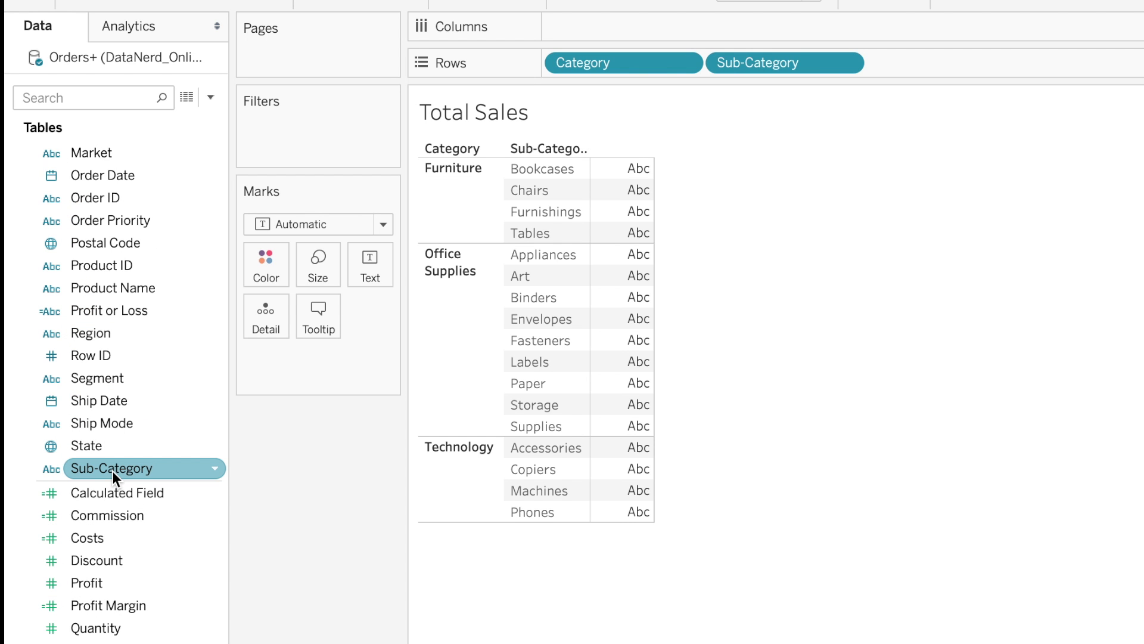
{"action": "scroll", "coordinate": [112, 471], "scroll_direction": "down", "scroll_amount": 6}
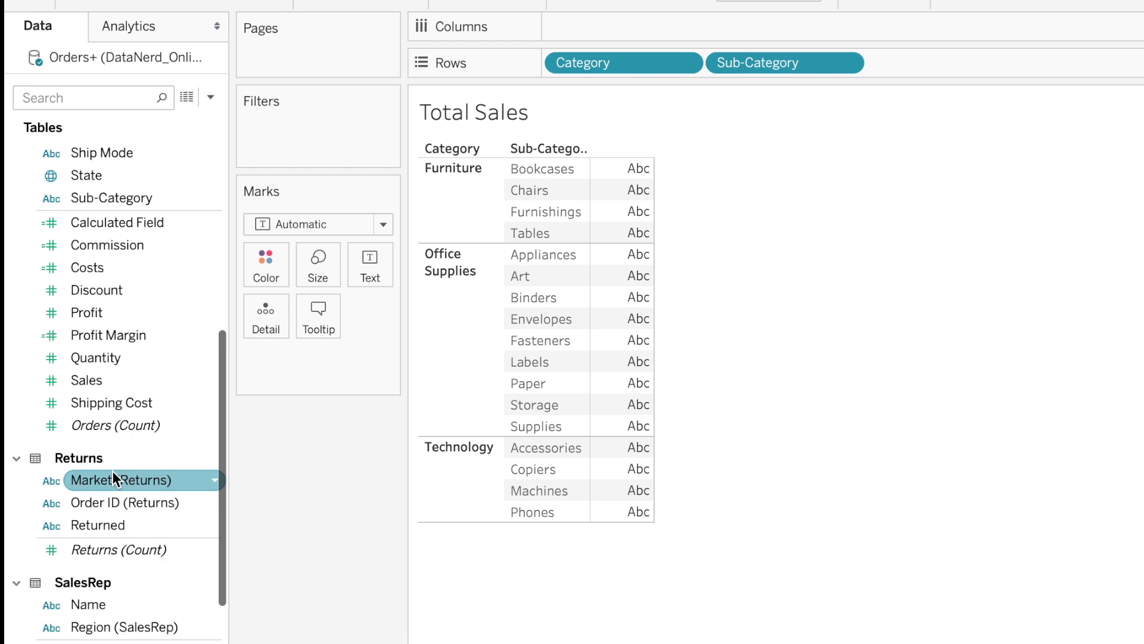
{"action": "scroll", "coordinate": [112, 471], "scroll_direction": "down", "scroll_amount": 3}
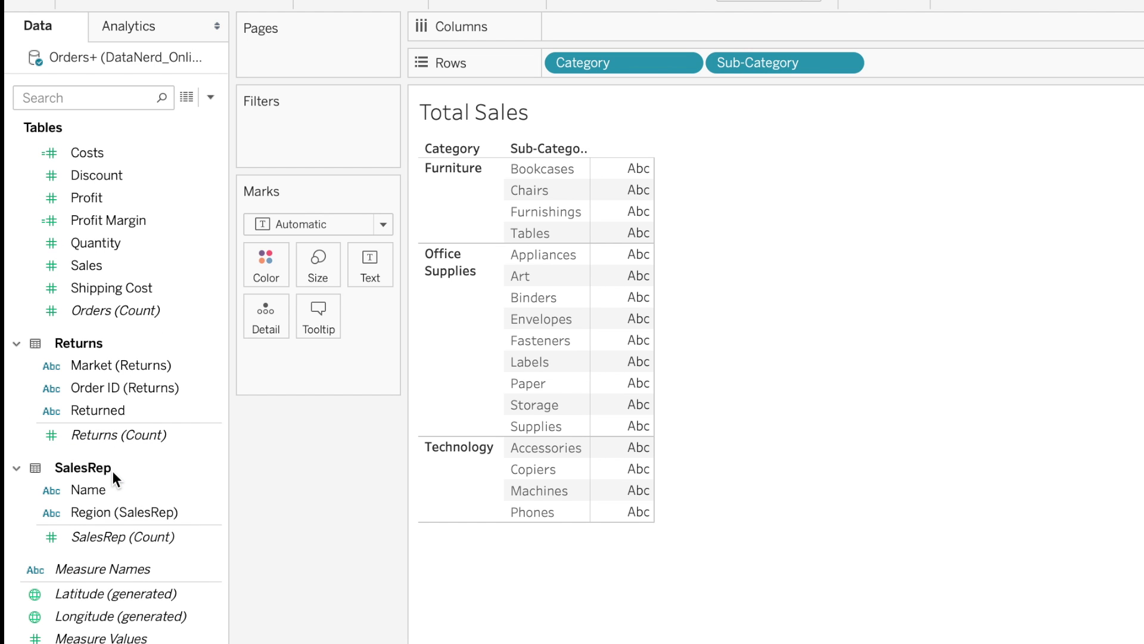
{"action": "scroll", "coordinate": [112, 471], "scroll_direction": "up", "scroll_amount": 1}
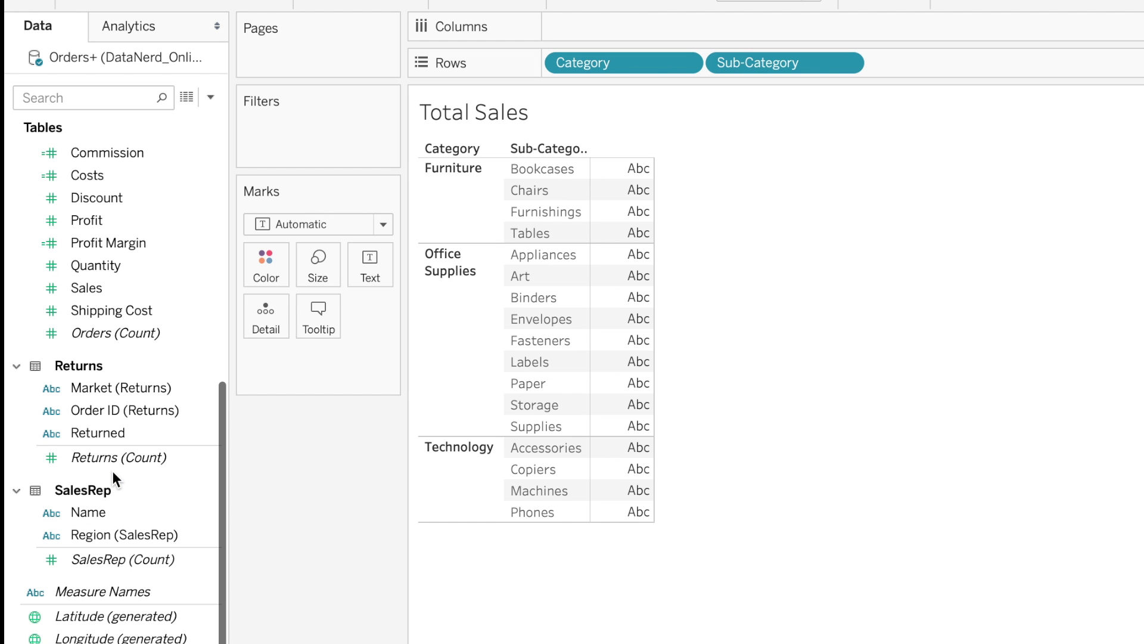
{"action": "double_click", "coordinate": [105, 287]}
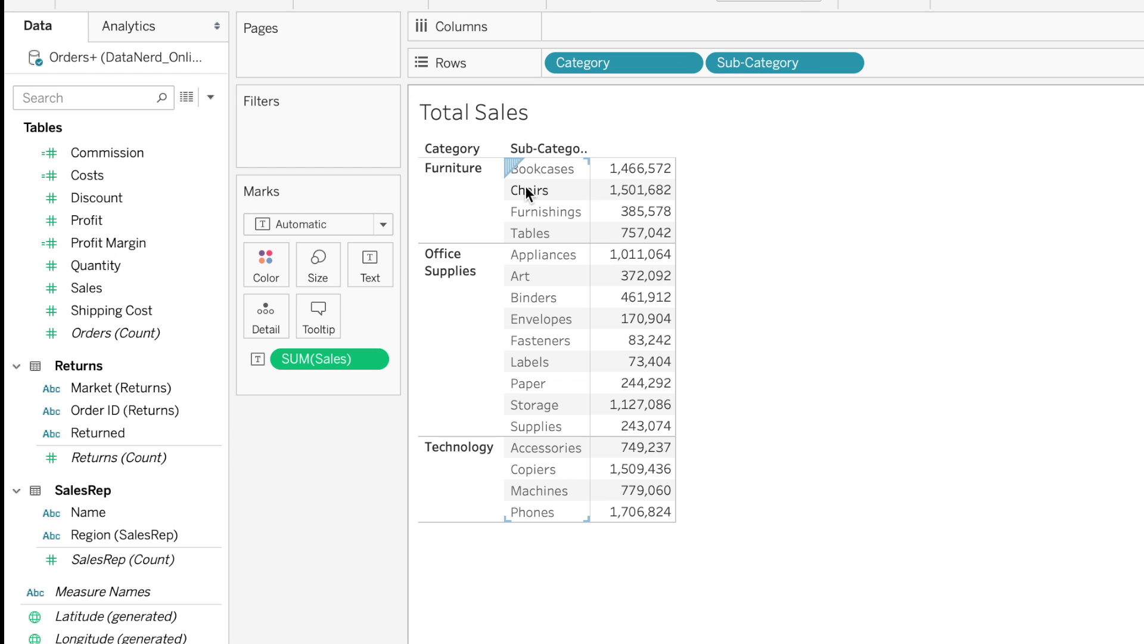
{"action": "mouse_move", "coordinate": [620, 182]}
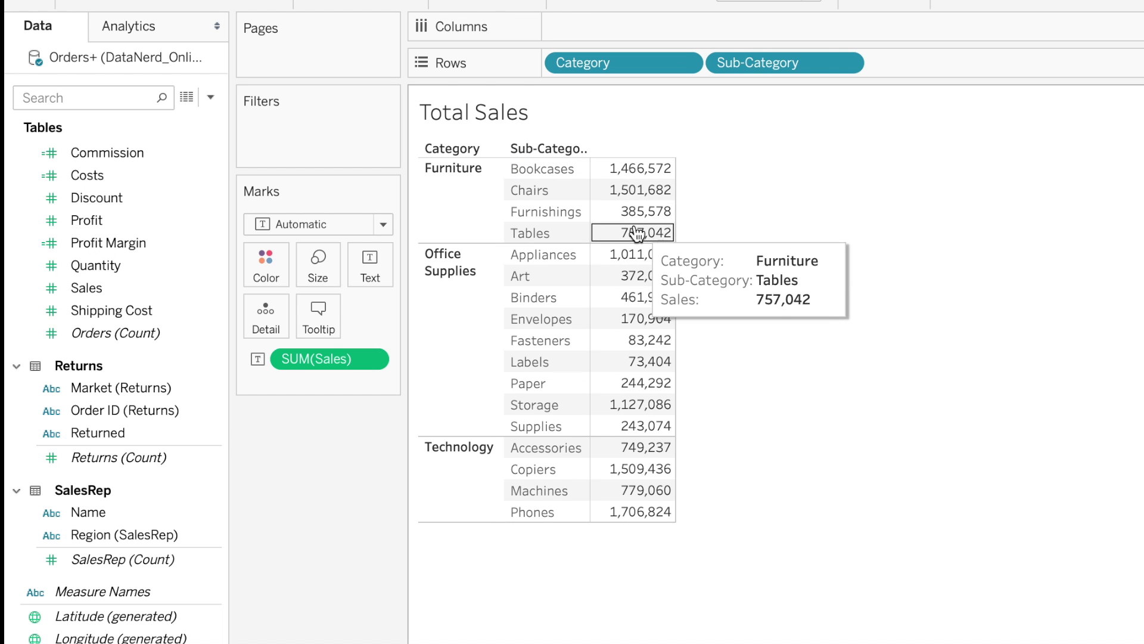
{"action": "mouse_move", "coordinate": [621, 210]}
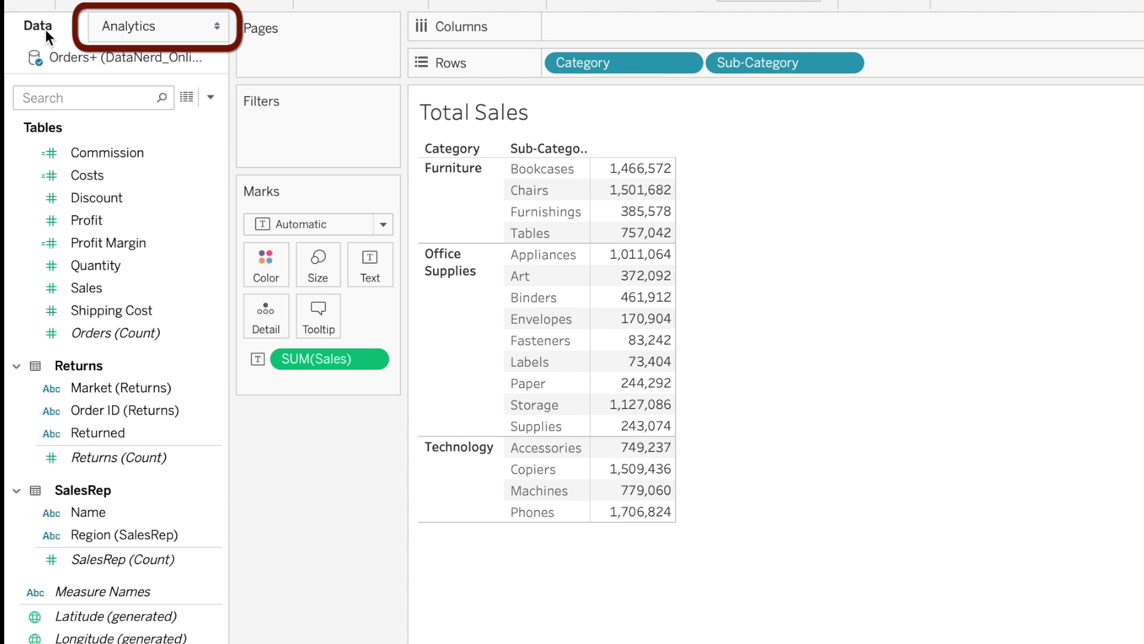
Add Totals for Furniture, Office Supplies and Technology subtotals plus a 12,642,502 Grand Total
{"action": "left_click", "coordinate": [137, 26]}
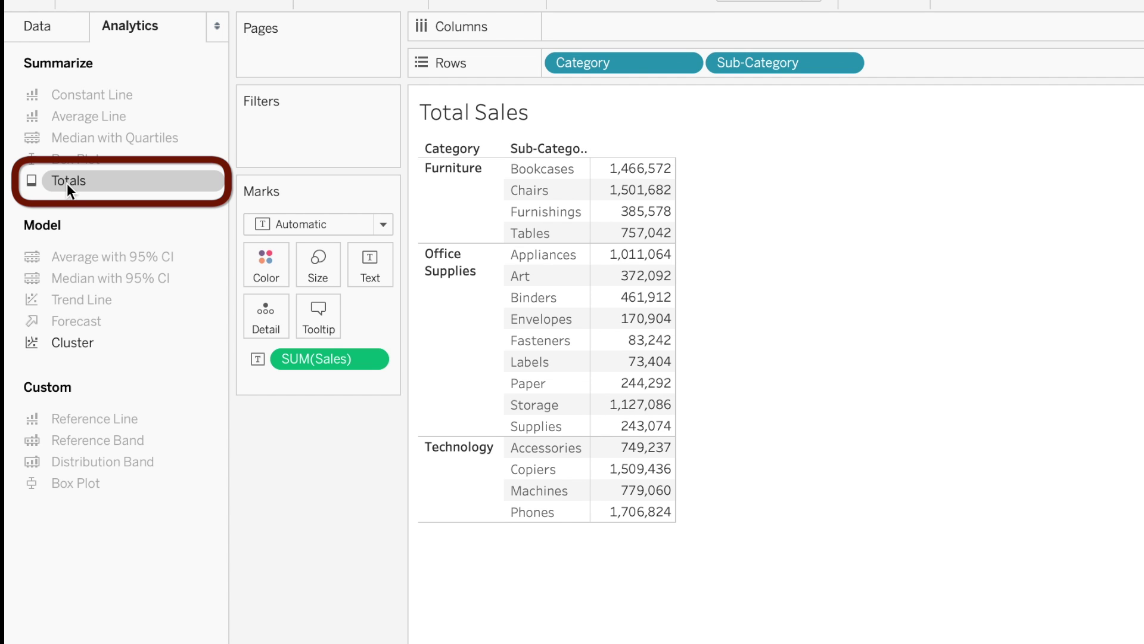
{"action": "left_click_drag", "start_coordinate": [67, 184], "coordinate": [625, 187]}
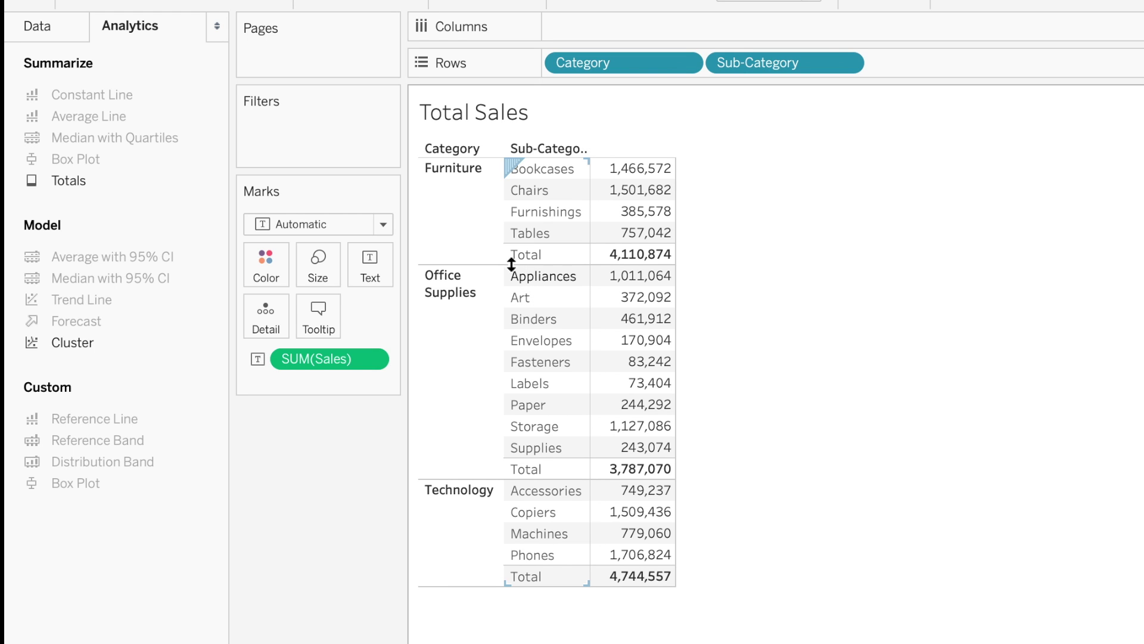
{"action": "mouse_move", "coordinate": [614, 264]}
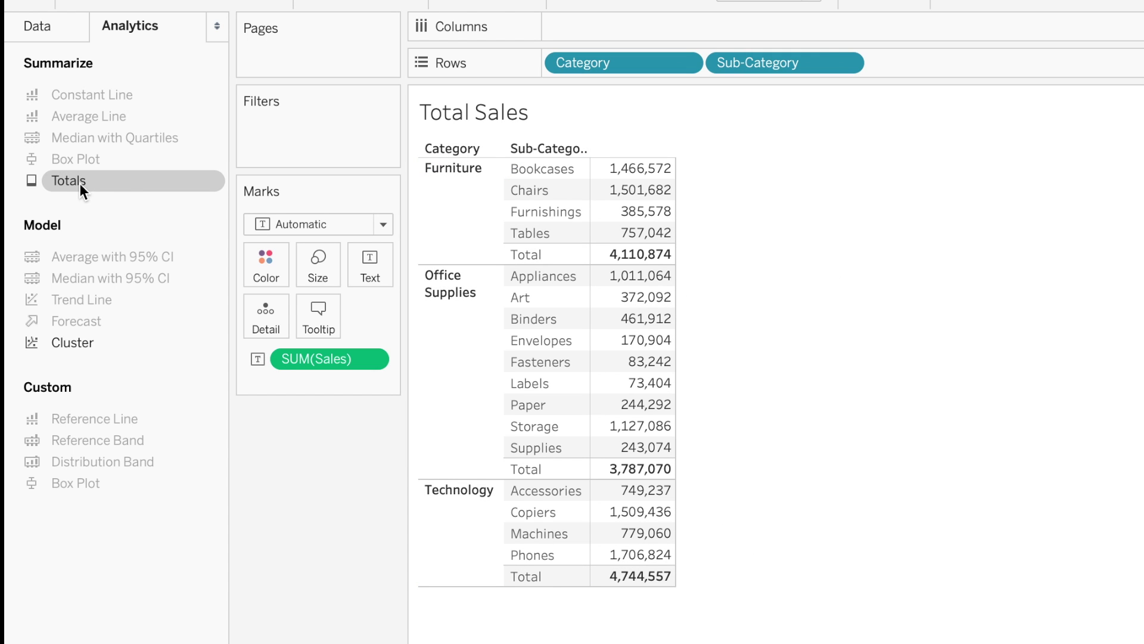
{"action": "left_click_drag", "start_coordinate": [69, 182], "coordinate": [723, 182]}
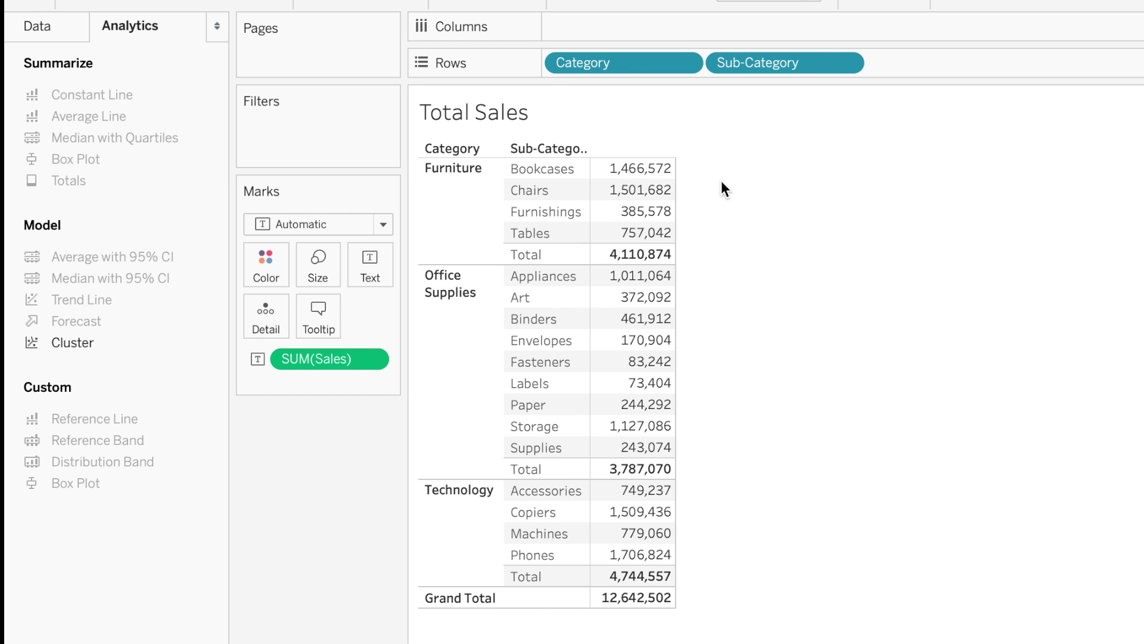
{"action": "mouse_move", "coordinate": [629, 604]}
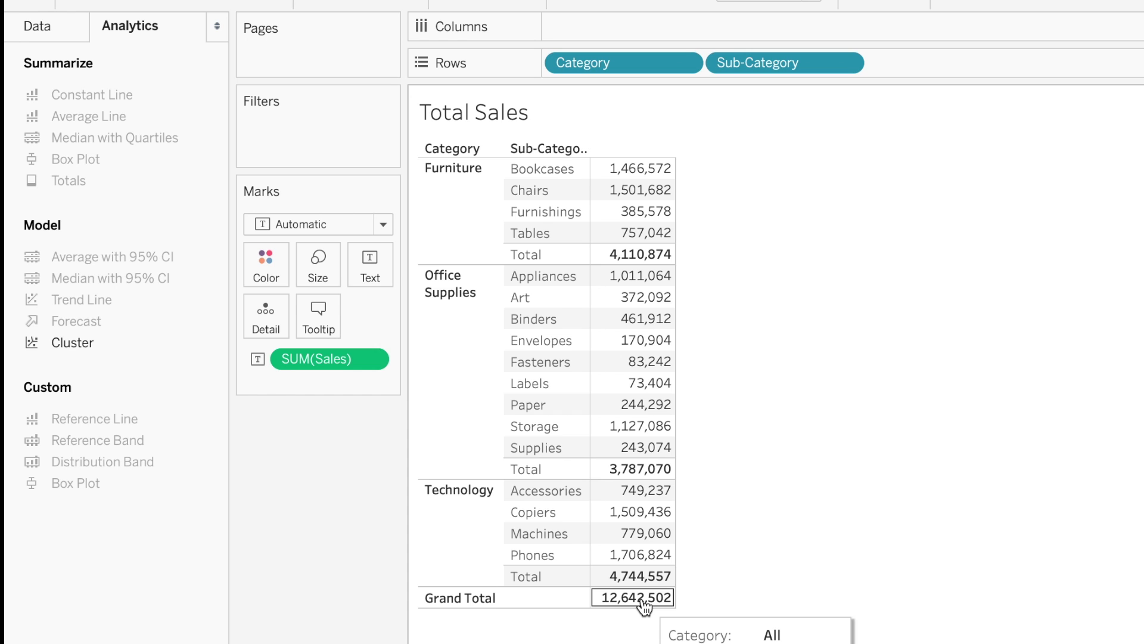
Turn off Category subtotals and remove the Grand Total row
{"action": "right_click", "coordinate": [635, 63]}
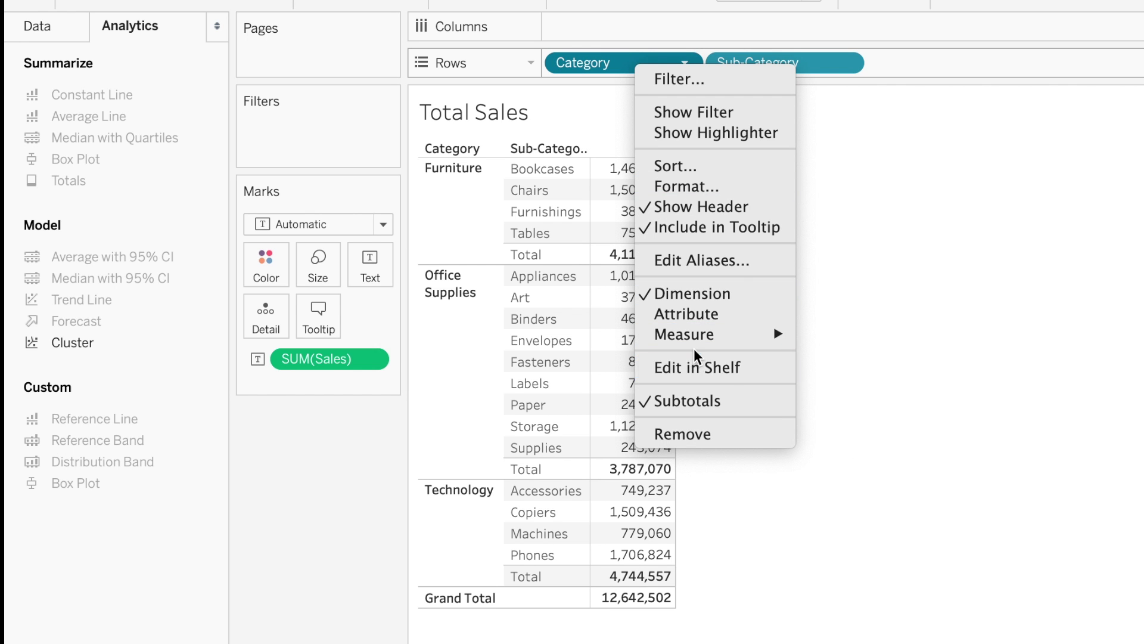
{"action": "left_click", "coordinate": [692, 402]}
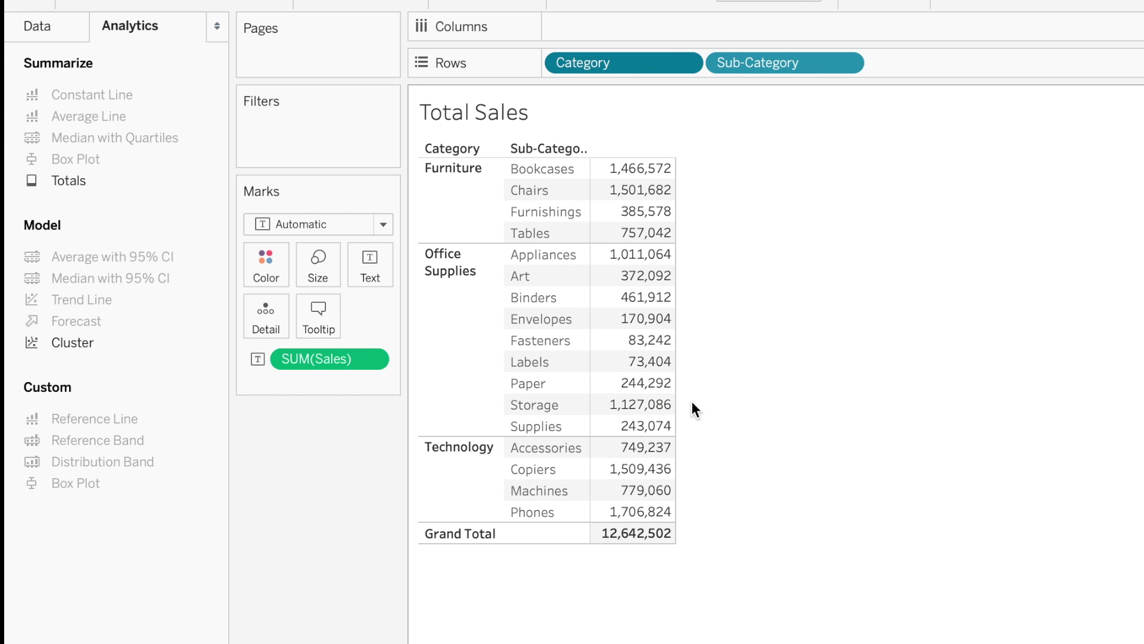
{"action": "right_click", "coordinate": [464, 535]}
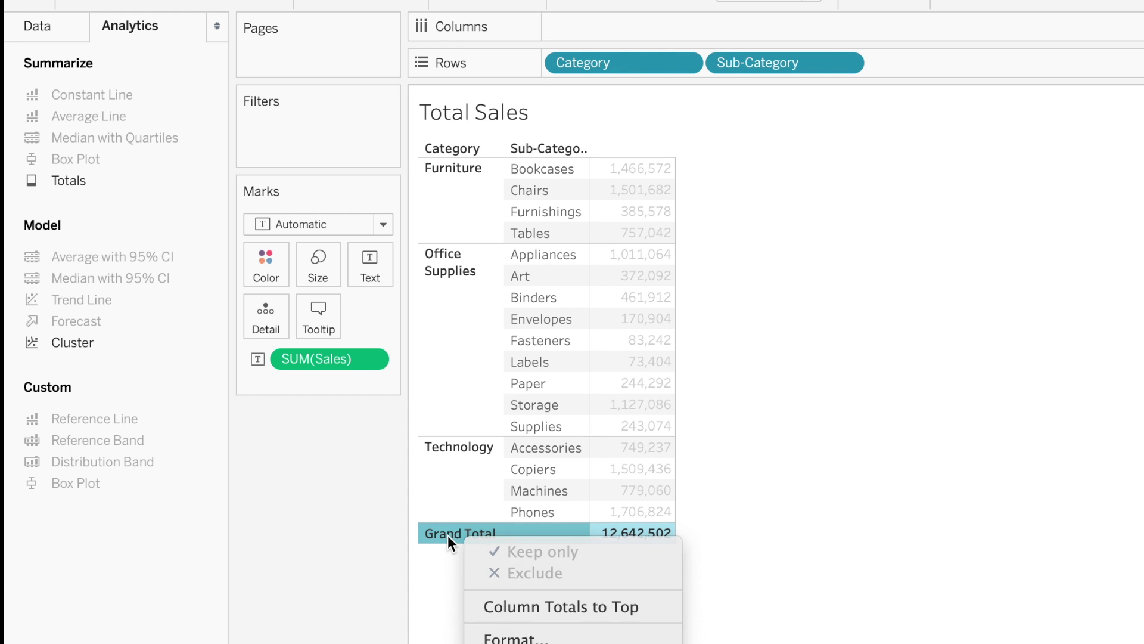
{"action": "left_click", "coordinate": [445, 531]}
{"action": "mouse_move", "coordinate": [452, 530]}
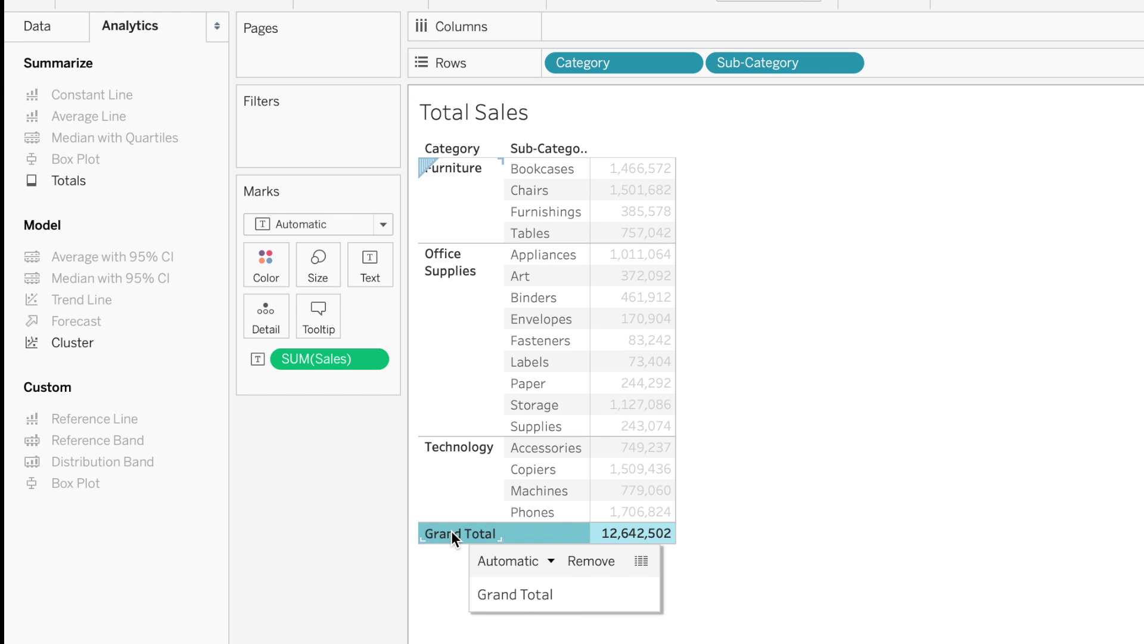
{"action": "left_click", "coordinate": [595, 560]}
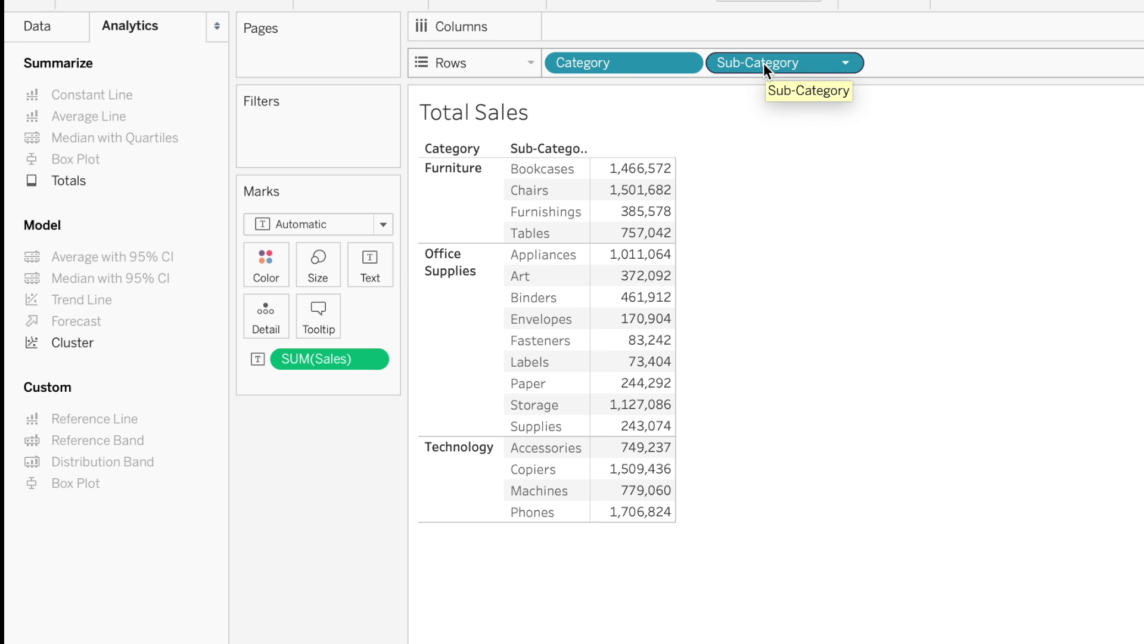
Move Category to Columns, add a Grand Total column, then remove that column
{"action": "left_click_drag", "start_coordinate": [603, 61], "coordinate": [600, 30]}
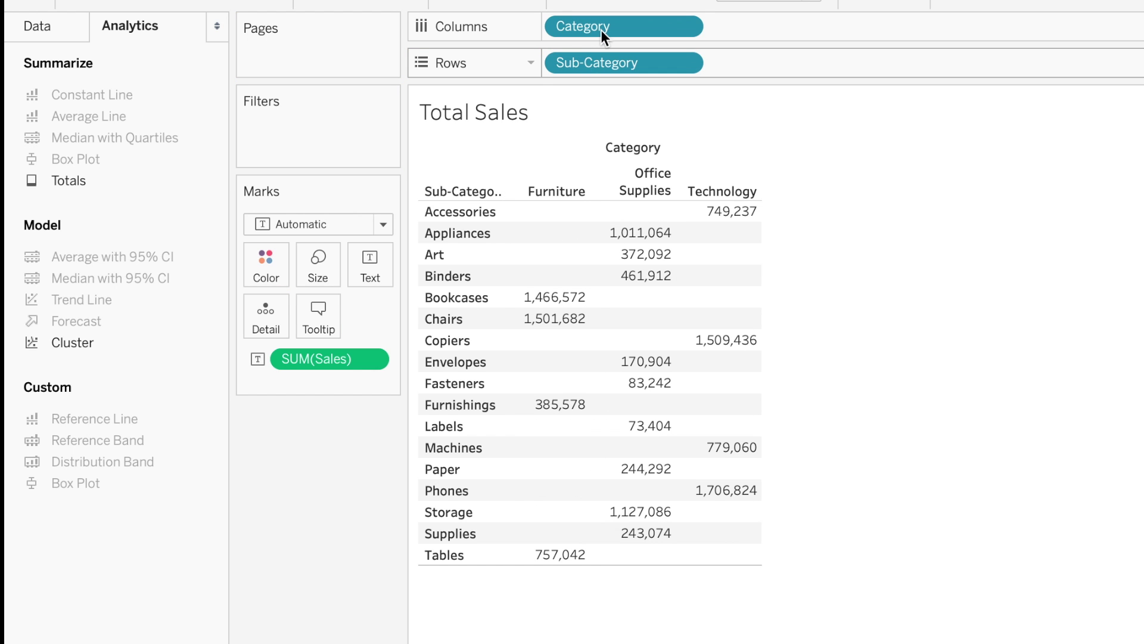
{"action": "mouse_move", "coordinate": [566, 296]}
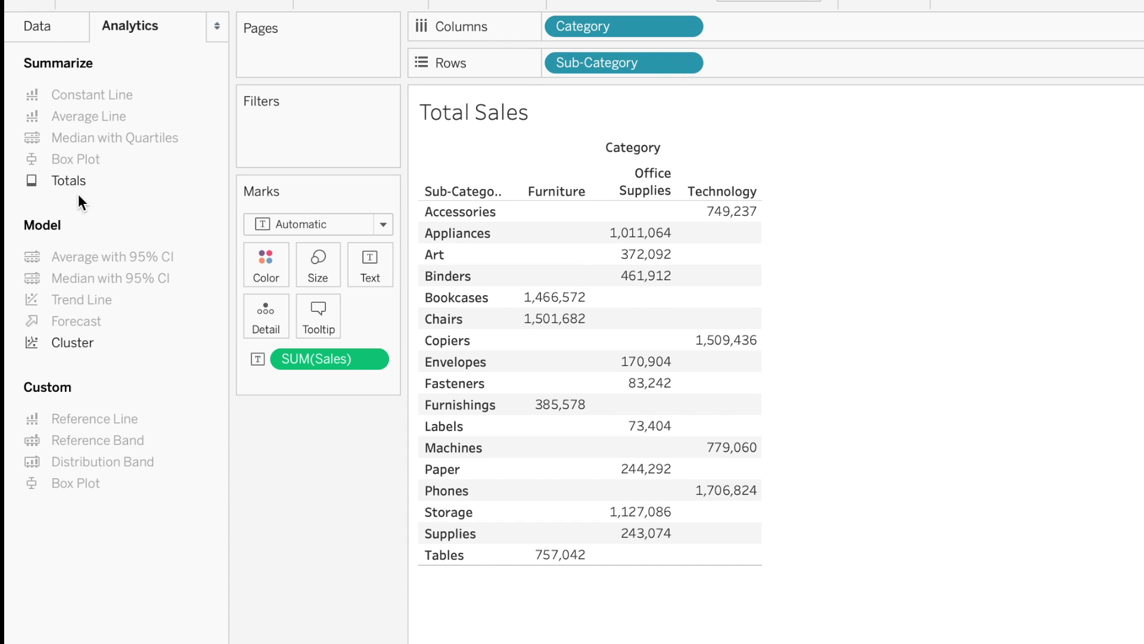
{"action": "left_click_drag", "start_coordinate": [52, 184], "coordinate": [817, 184]}
{"action": "mouse_move", "coordinate": [704, 220]}
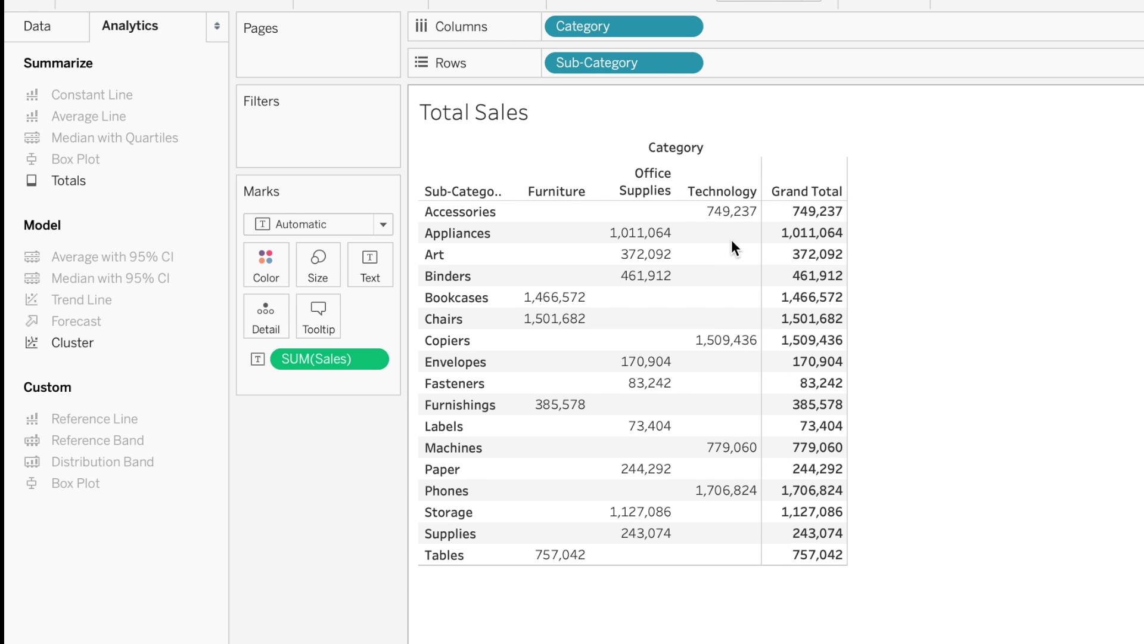
{"action": "mouse_move", "coordinate": [810, 212]}
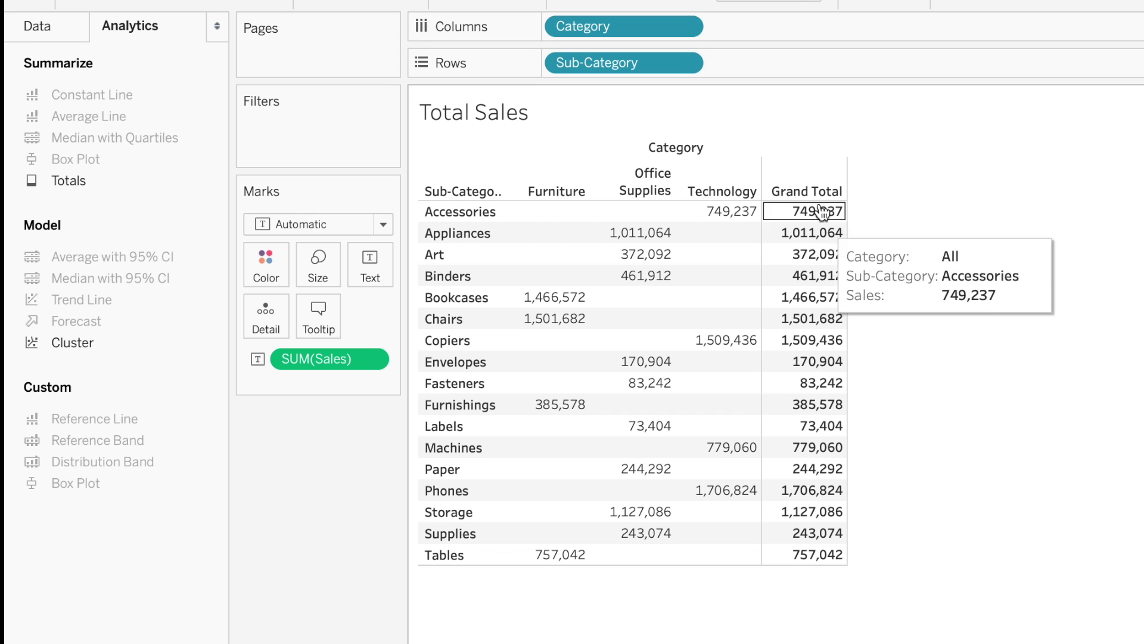
{"action": "mouse_move", "coordinate": [823, 476]}
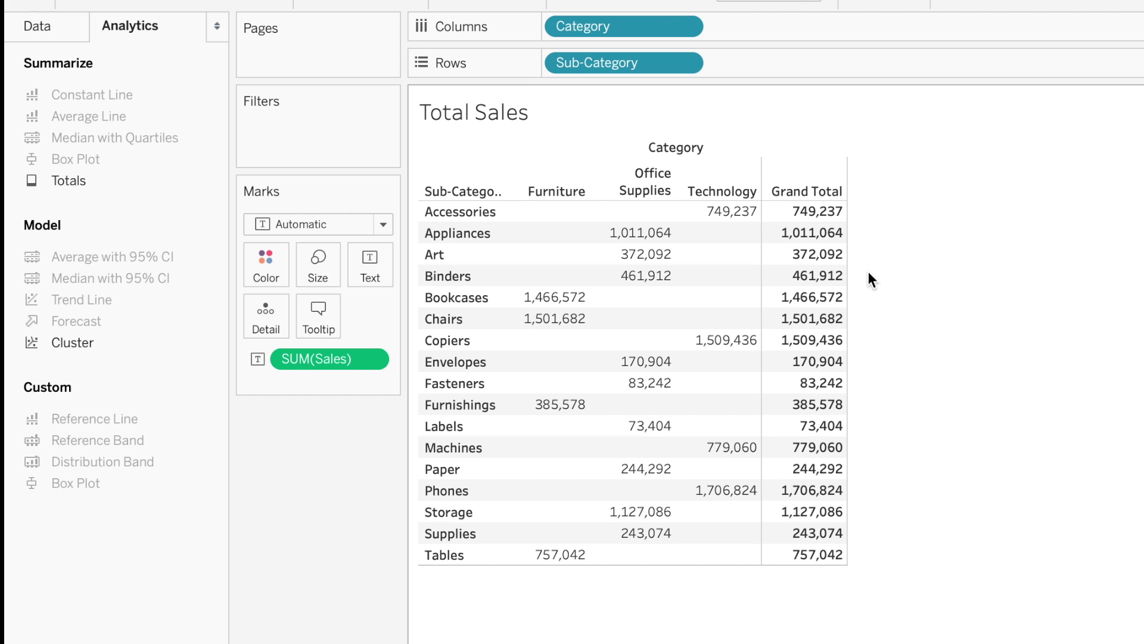
{"action": "left_click", "coordinate": [806, 190]}
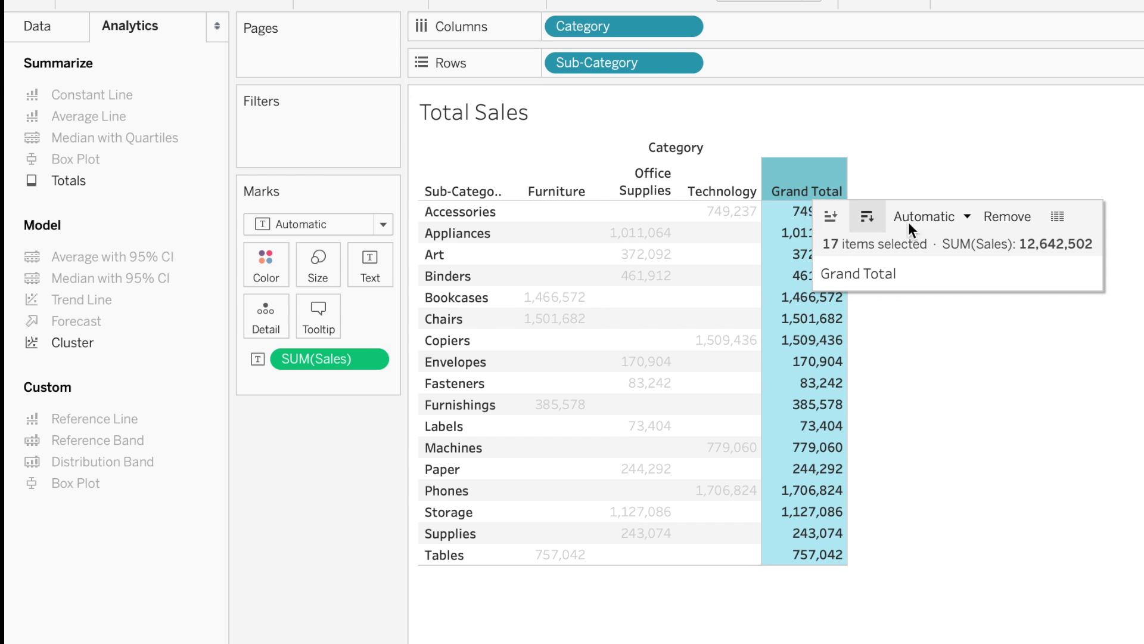
{"action": "left_click", "coordinate": [998, 220]}
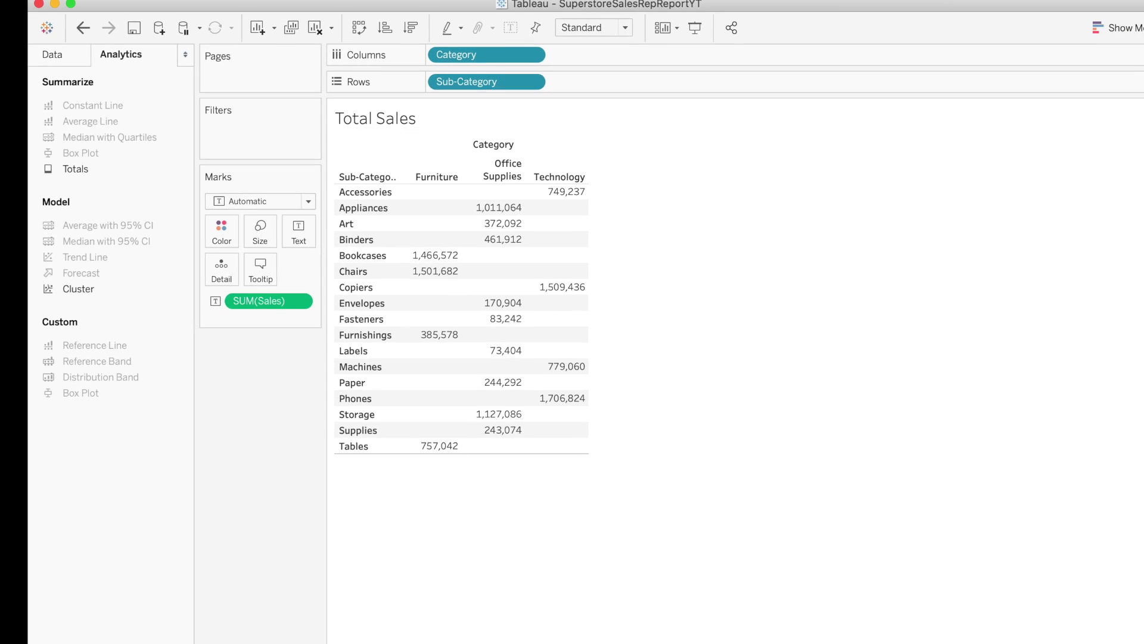
Switch to horizontal bars and add a Total bar for each category
{"action": "left_click", "coordinate": [1122, 26]}
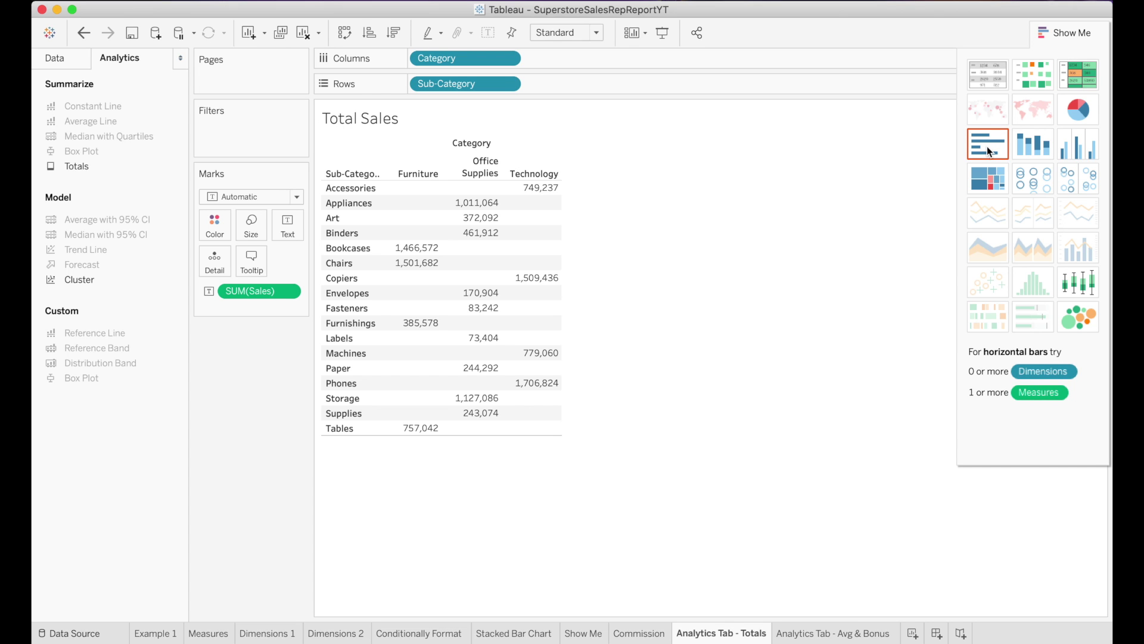
{"action": "left_click", "coordinate": [987, 145]}
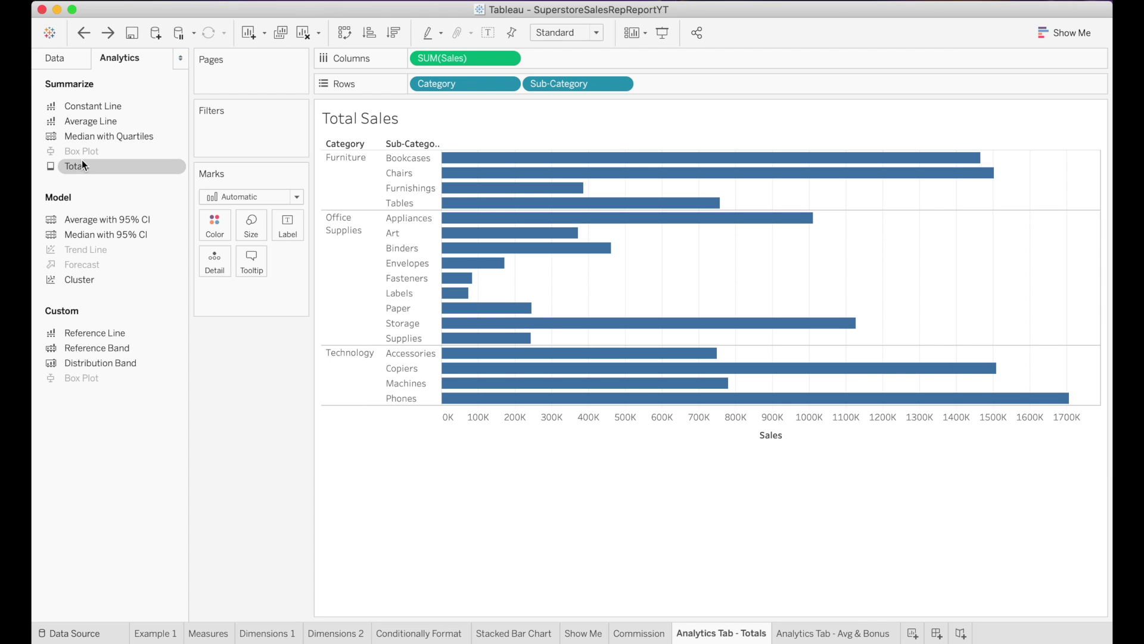
{"action": "left_click_drag", "start_coordinate": [79, 169], "coordinate": [466, 169]}
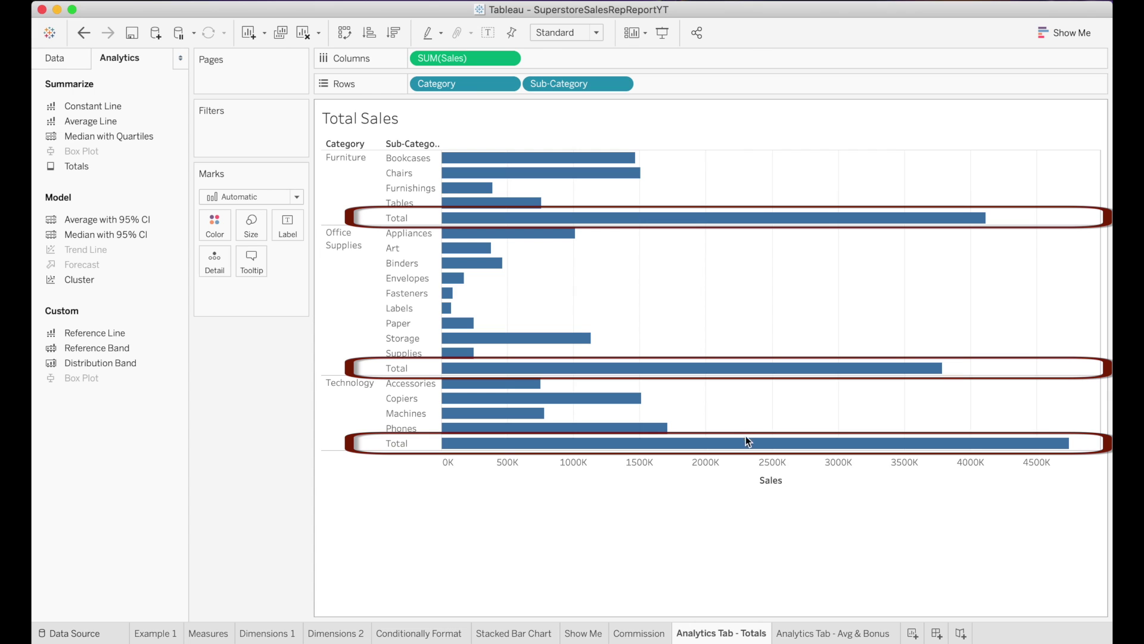
{"action": "mouse_move", "coordinate": [745, 443]}
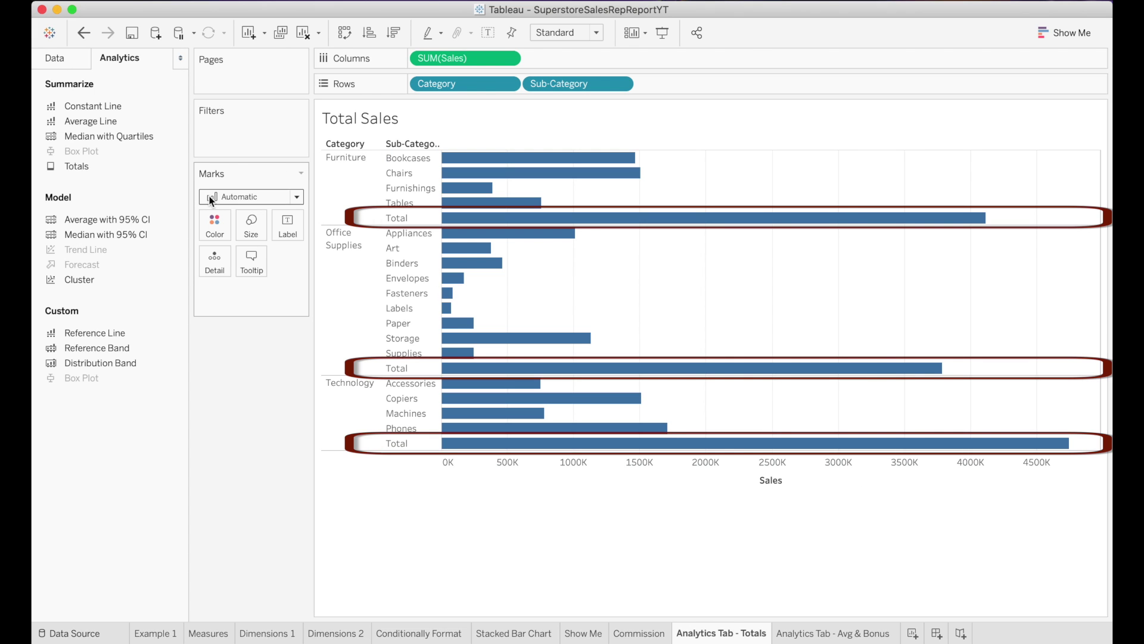
Colour the bars by Sub-Category
{"action": "left_click", "coordinate": [54, 59]}
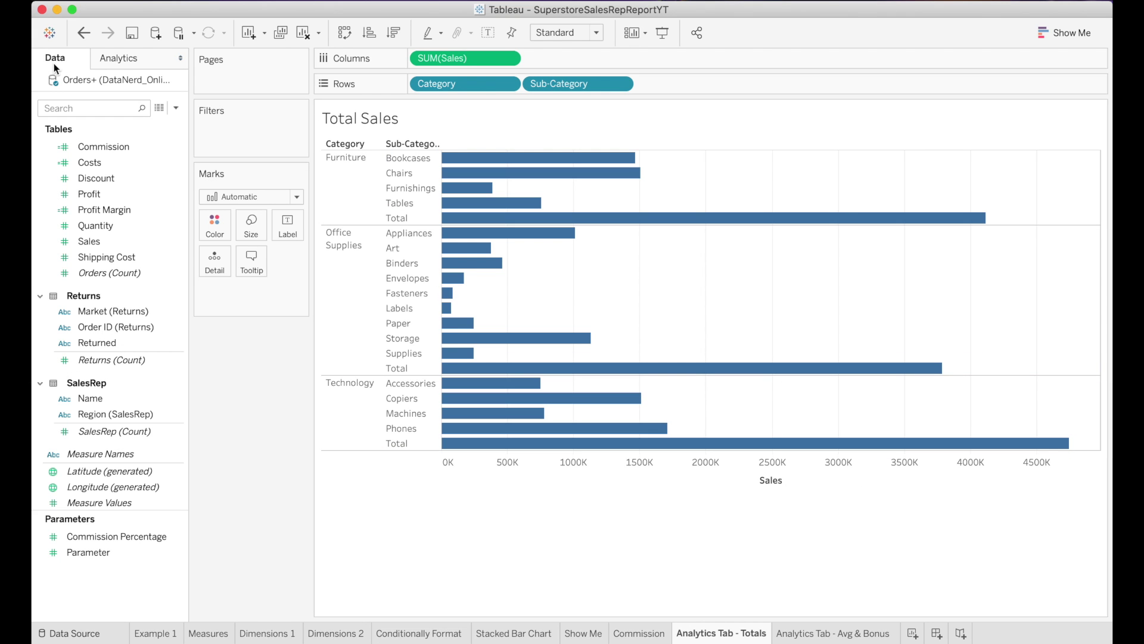
{"action": "scroll", "coordinate": [101, 212], "scroll_direction": "up", "scroll_amount": 5}
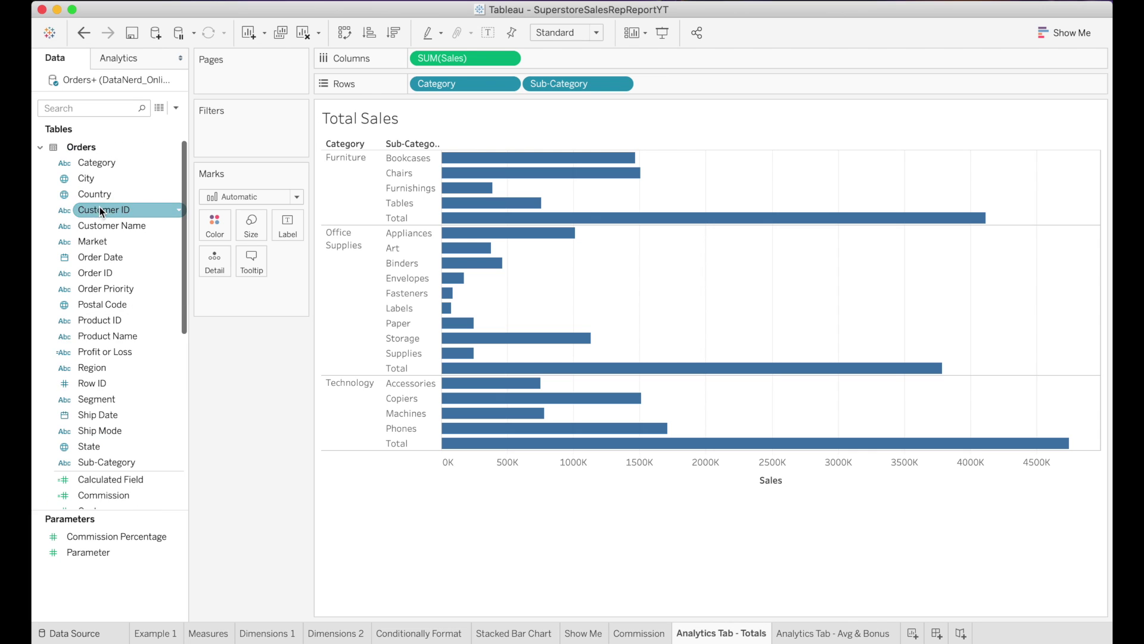
{"action": "left_click_drag", "start_coordinate": [91, 462], "coordinate": [203, 222]}
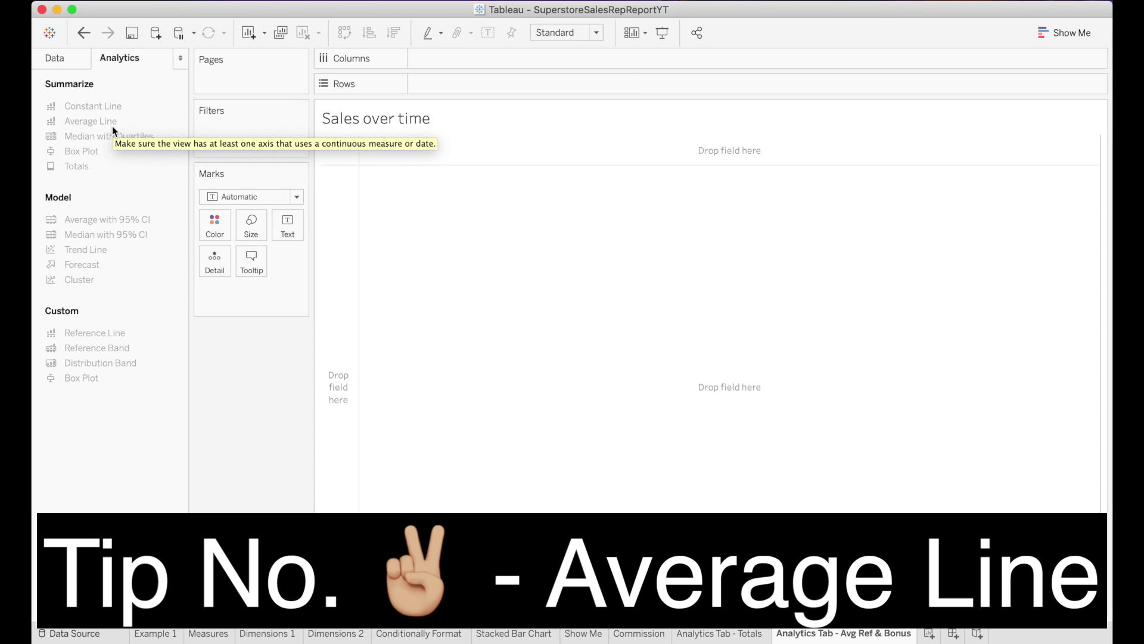
Add Order Date to the view as years 2016 to 2019
{"action": "left_click", "coordinate": [59, 61]}
{"action": "left_click", "coordinate": [111, 167]}
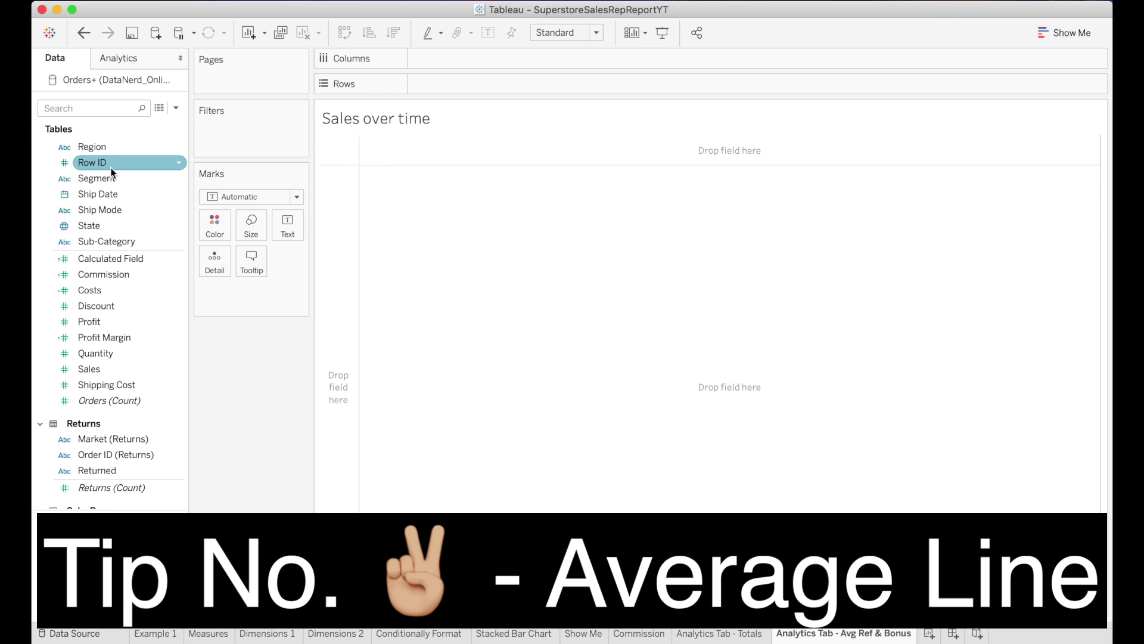
{"action": "left_click", "coordinate": [121, 177]}
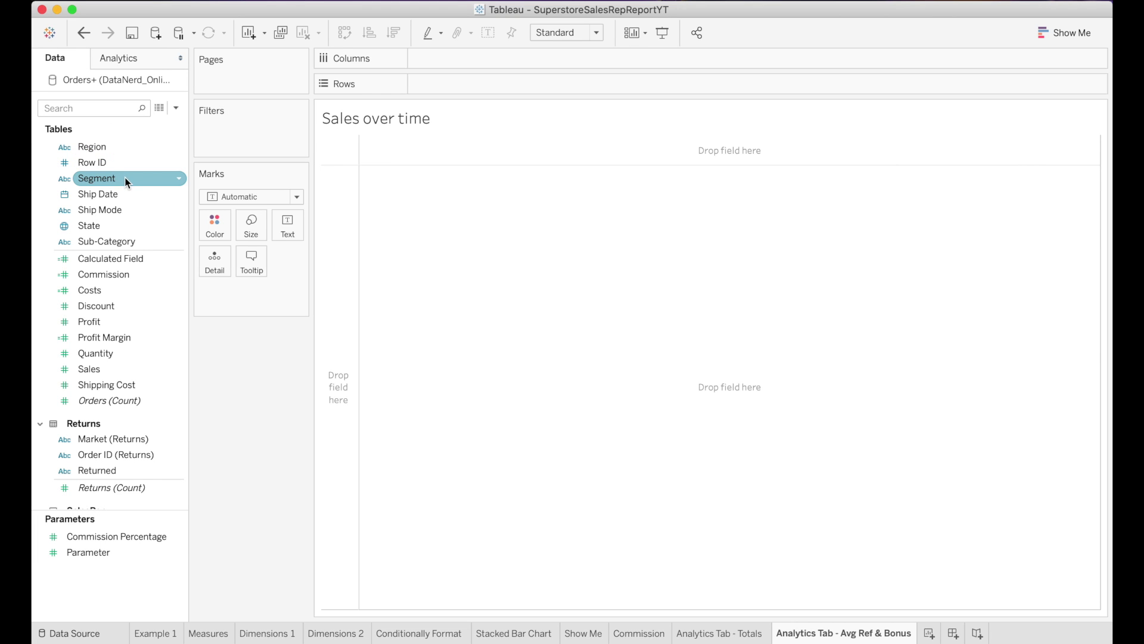
{"action": "scroll", "coordinate": [122, 184], "scroll_direction": "up", "scroll_amount": 4}
{"action": "left_click", "coordinate": [123, 196]}
{"action": "scroll", "coordinate": [127, 199], "scroll_direction": "up", "scroll_amount": 6}
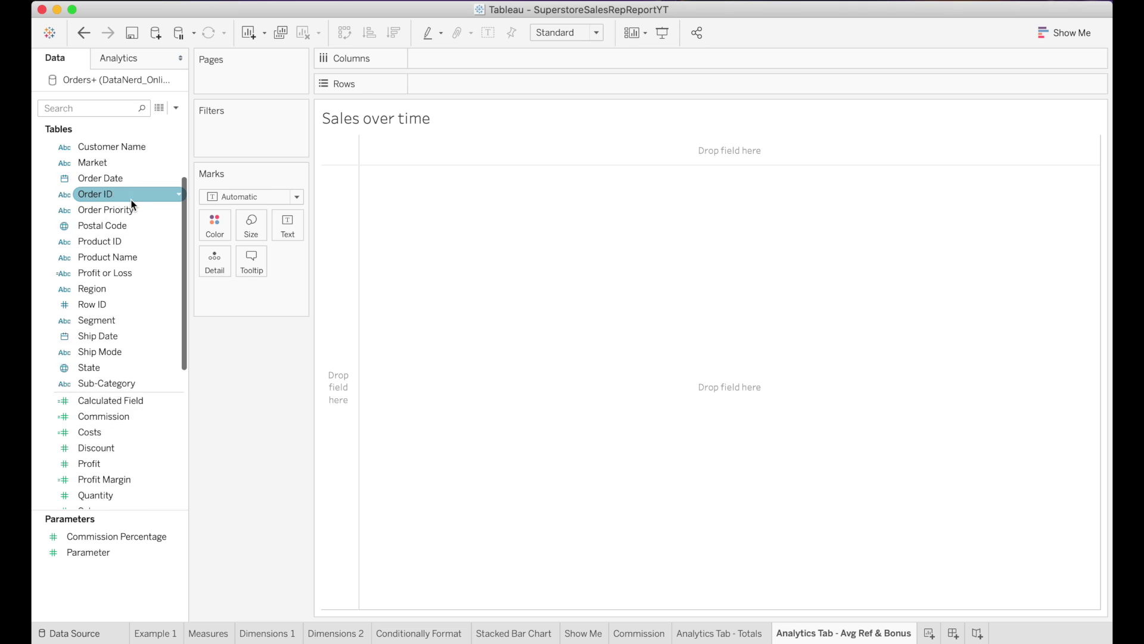
{"action": "left_click", "coordinate": [110, 195]}
{"action": "double_click", "coordinate": [110, 194]}
Add SUM(Sales) for each year and show it as a continuous line chart
{"action": "left_click", "coordinate": [110, 210]}
{"action": "scroll", "coordinate": [110, 212], "scroll_direction": "down", "scroll_amount": 6}
{"action": "left_click", "coordinate": [109, 211]}
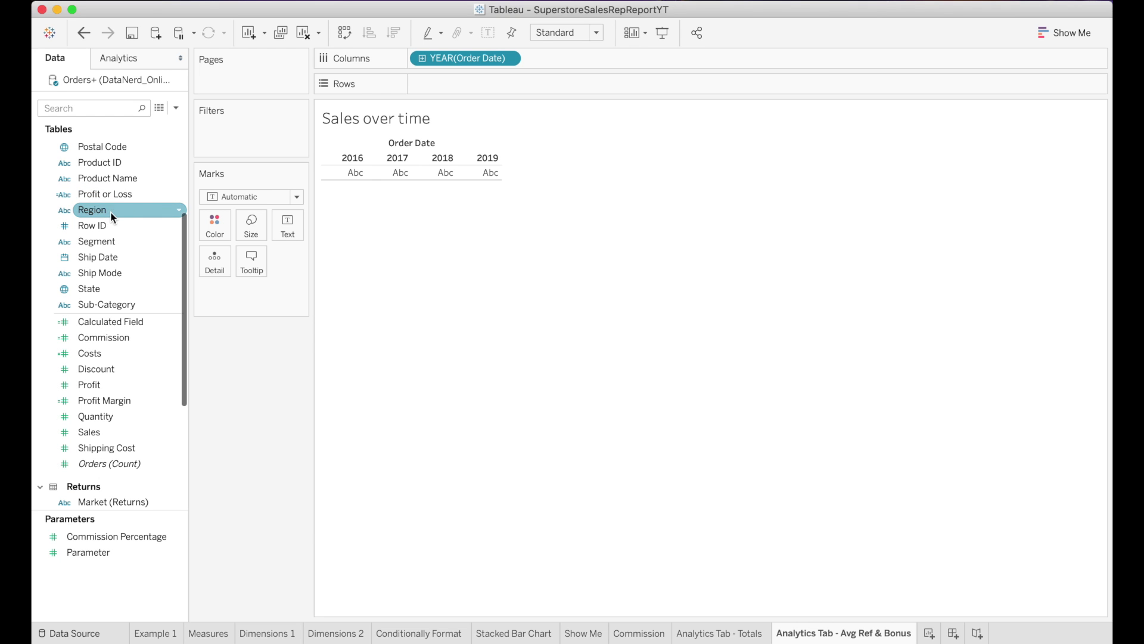
{"action": "left_click", "coordinate": [109, 241]}
{"action": "left_click", "coordinate": [91, 338]}
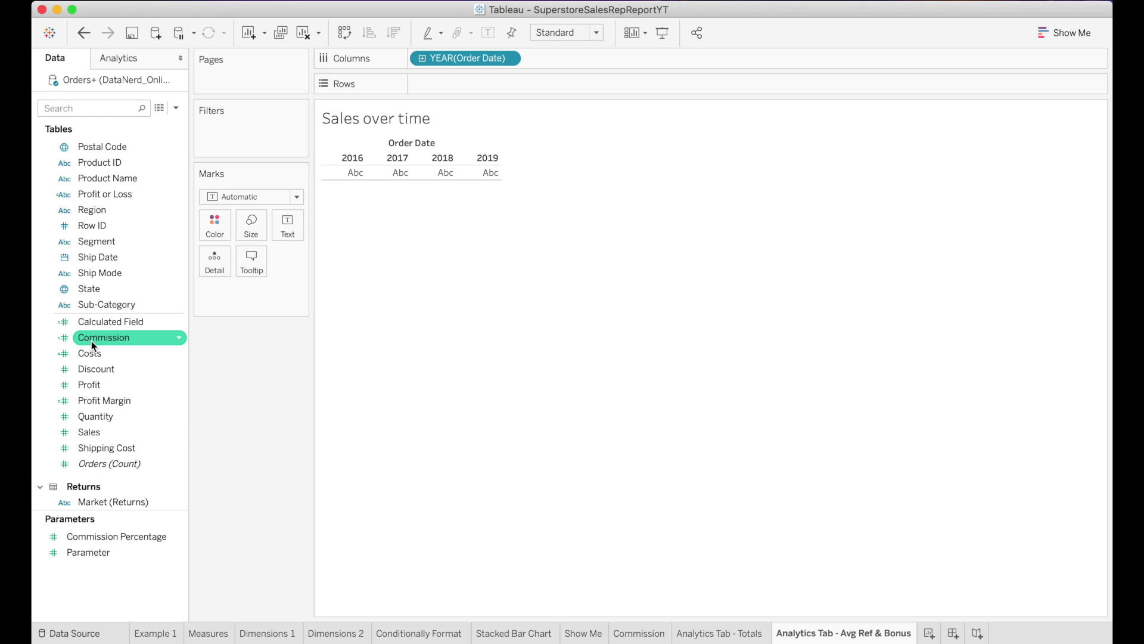
{"action": "double_click", "coordinate": [105, 428]}
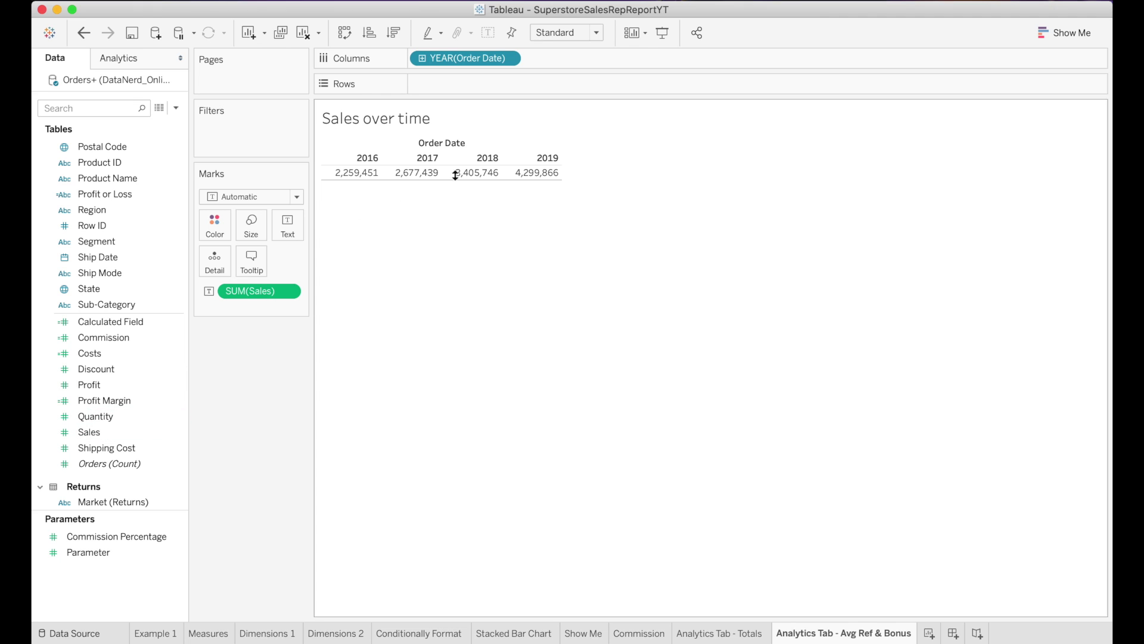
{"action": "left_click", "coordinate": [1073, 33]}
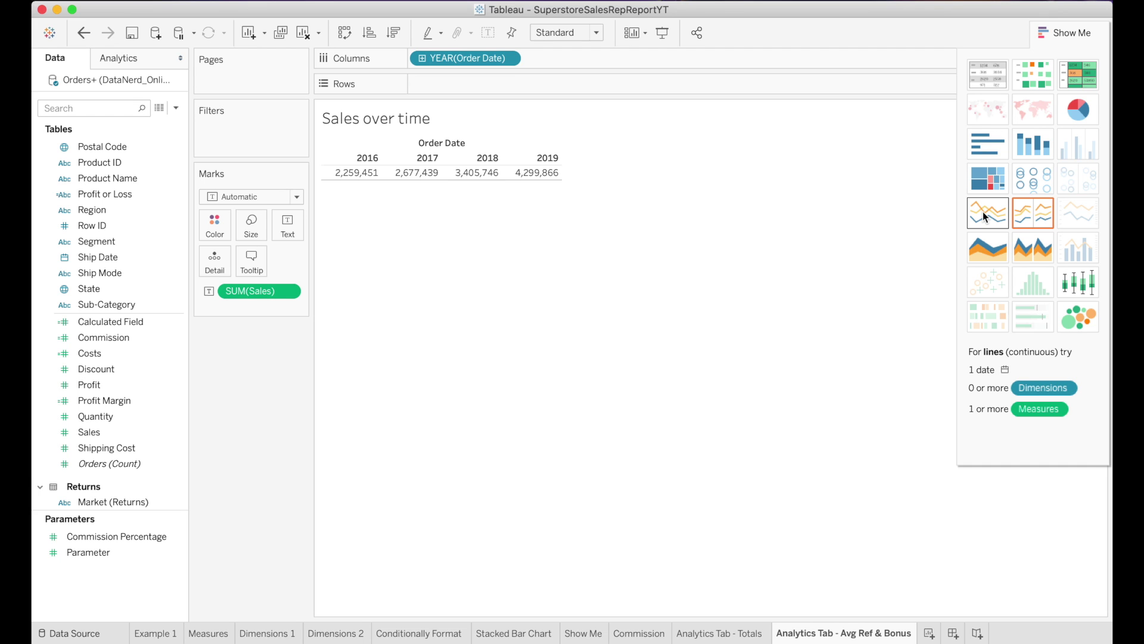
{"action": "left_click", "coordinate": [984, 217]}
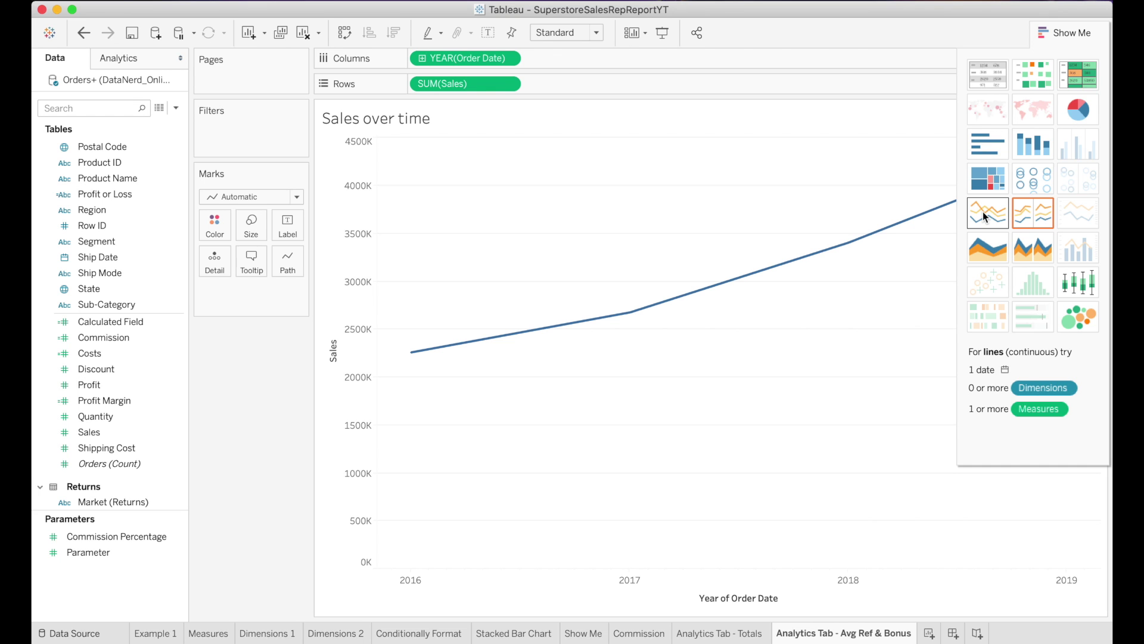
Add a second Order Date to Columns as Month, splitting each year 2016–2019 into months
{"action": "left_click", "coordinate": [1079, 36]}
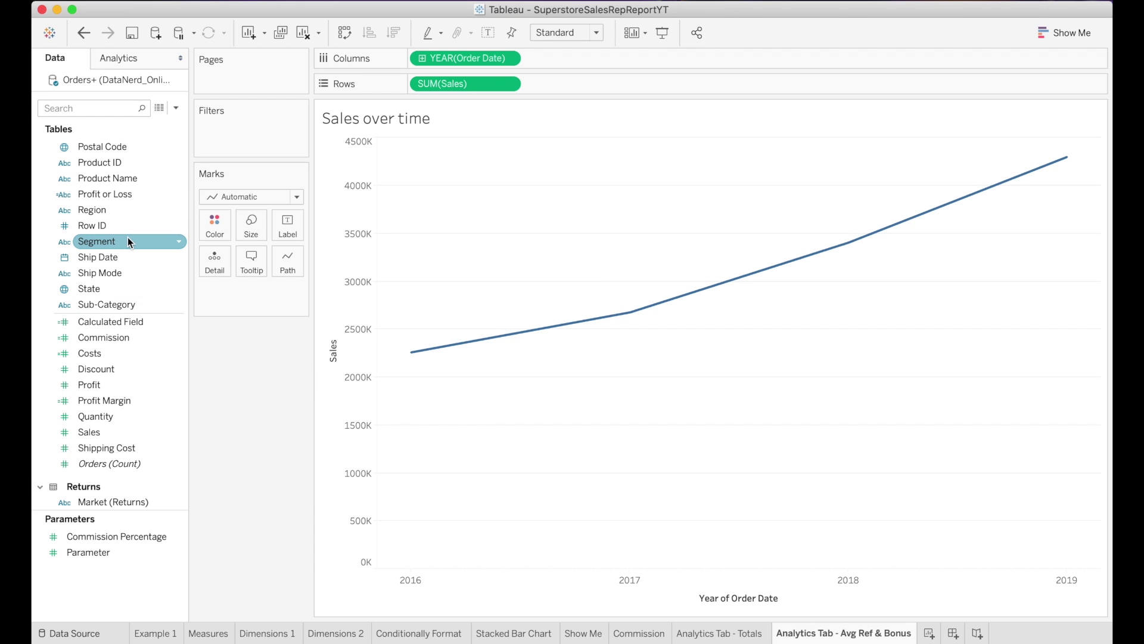
{"action": "scroll", "coordinate": [128, 240], "scroll_direction": "up", "scroll_amount": 5}
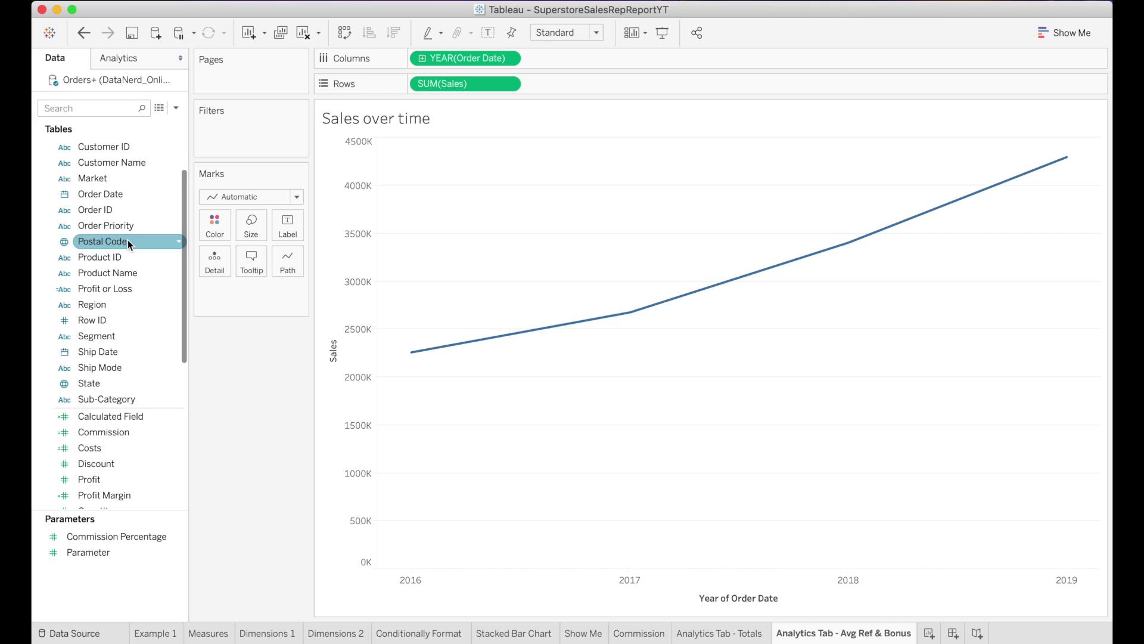
{"action": "scroll", "coordinate": [128, 239], "scroll_direction": "up", "scroll_amount": 4}
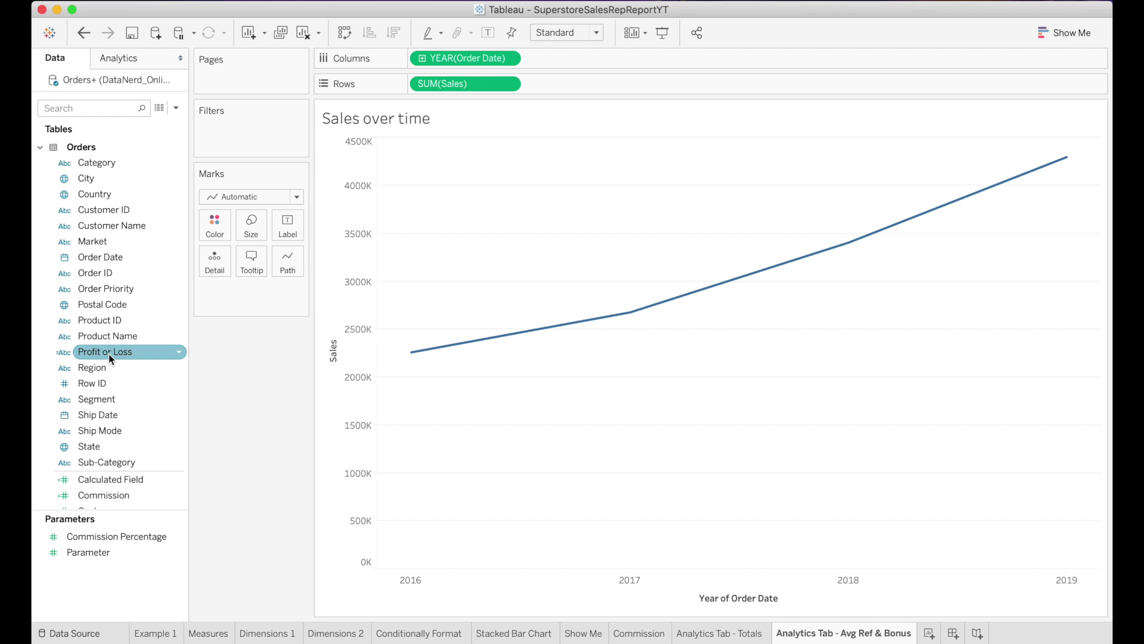
{"action": "left_click_drag", "start_coordinate": [111, 261], "coordinate": [577, 62]}
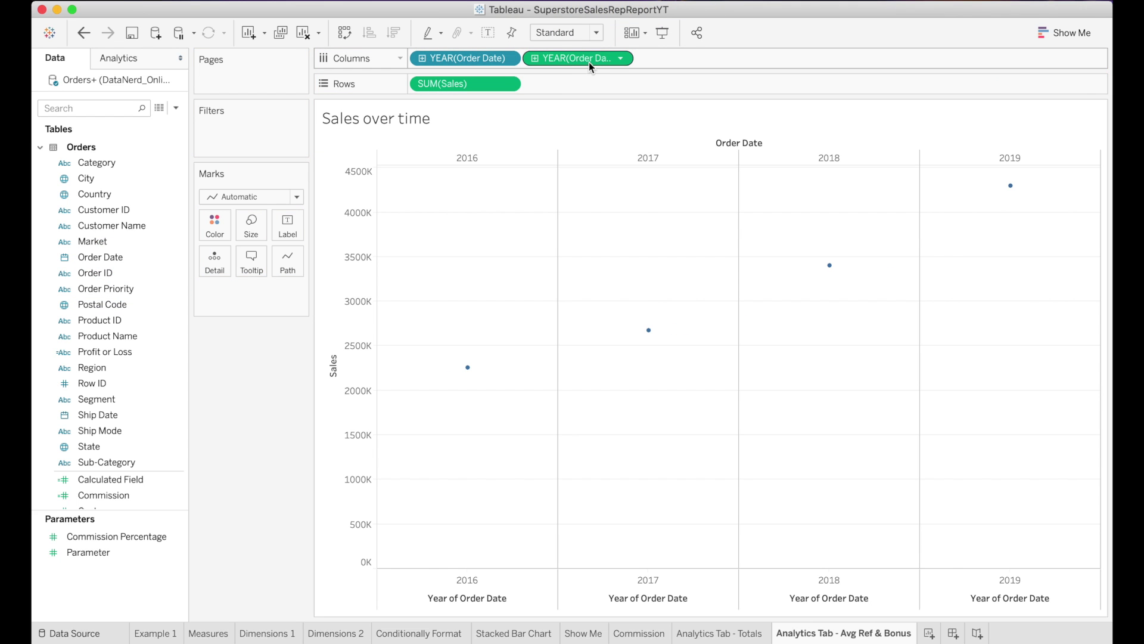
{"action": "left_click", "coordinate": [620, 58]}
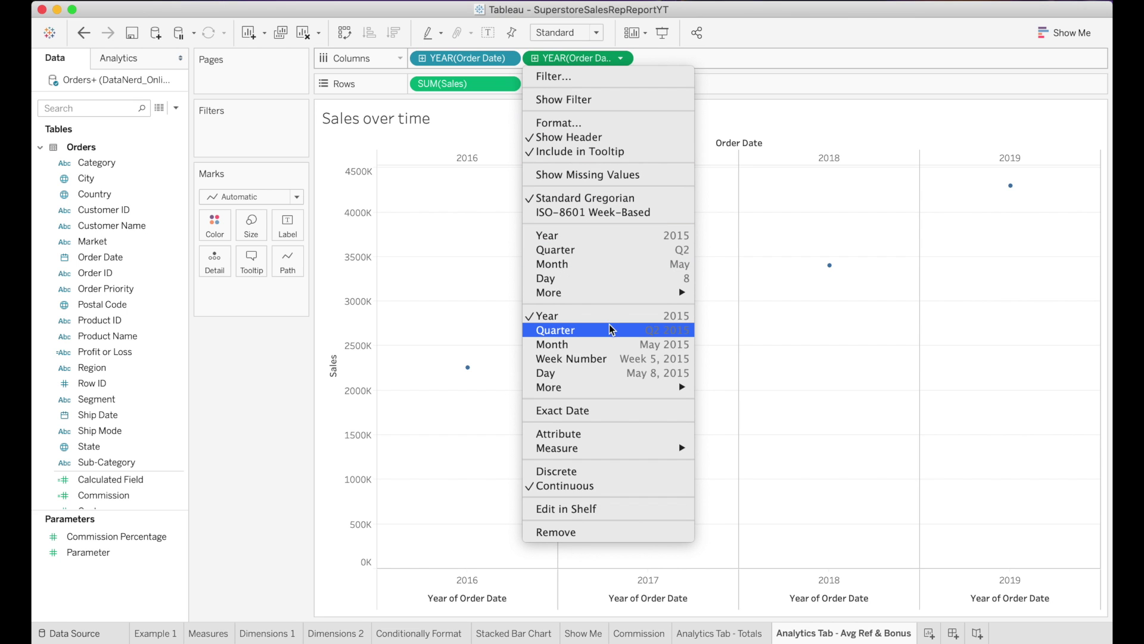
{"action": "left_click", "coordinate": [609, 345]}
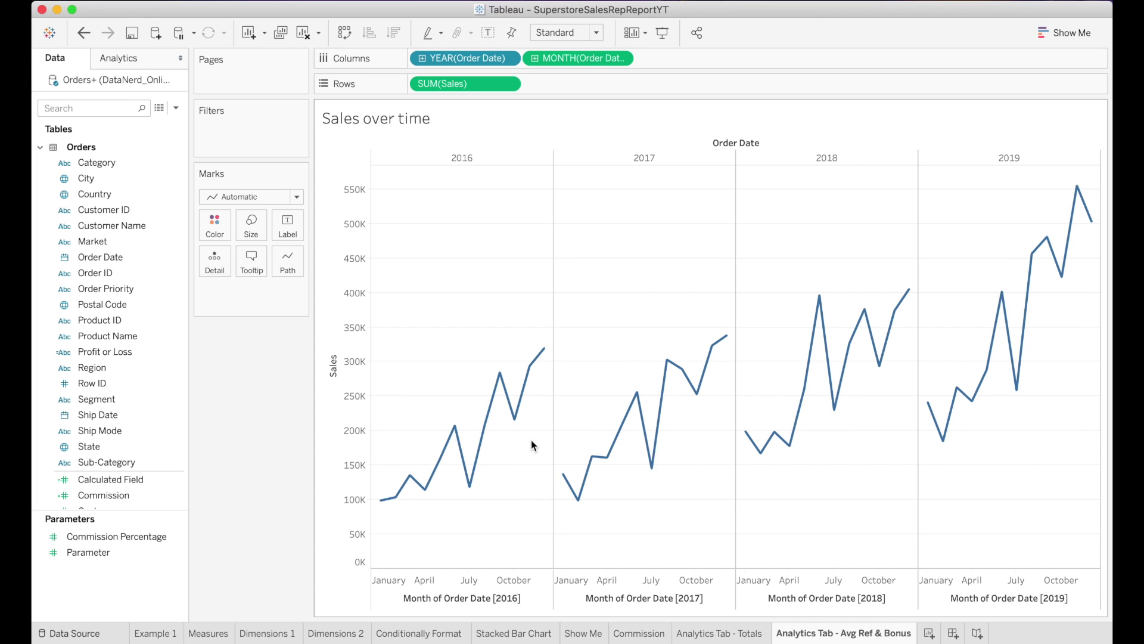
Add an overall Average line and a separate Average line for each year pane
{"action": "left_click", "coordinate": [112, 57]}
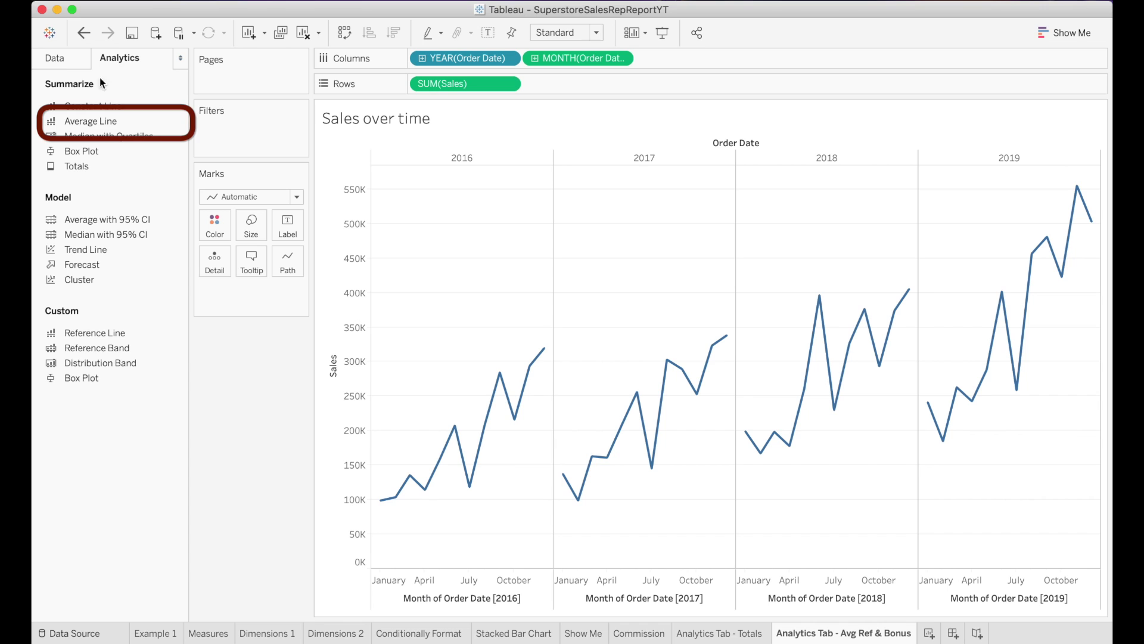
{"action": "left_click_drag", "start_coordinate": [77, 122], "coordinate": [446, 159]}
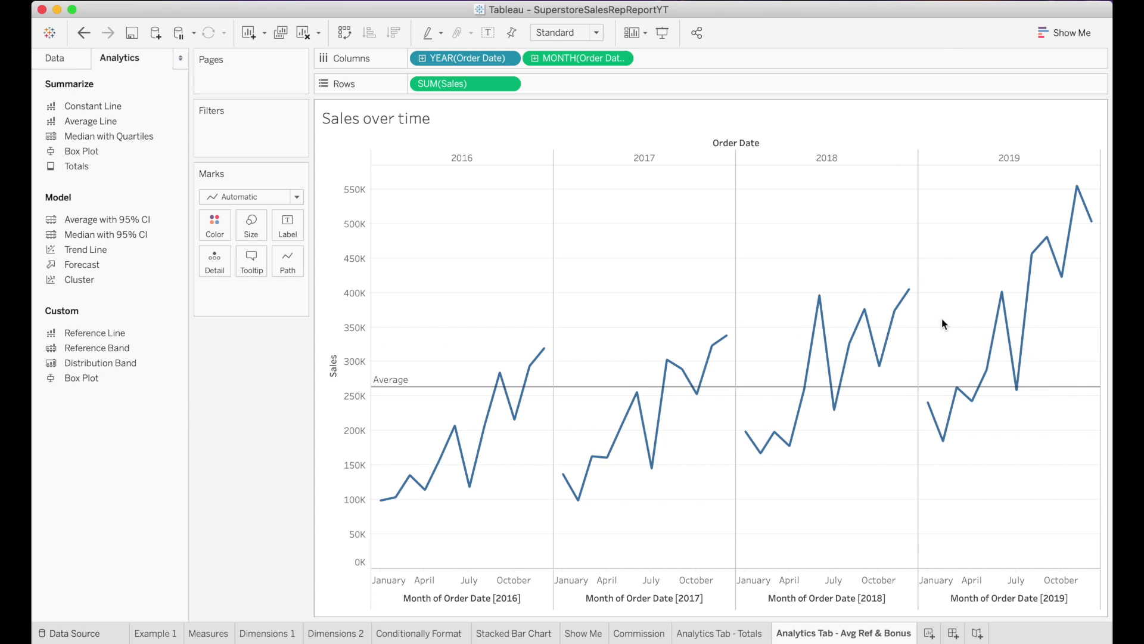
{"action": "mouse_move", "coordinate": [701, 392]}
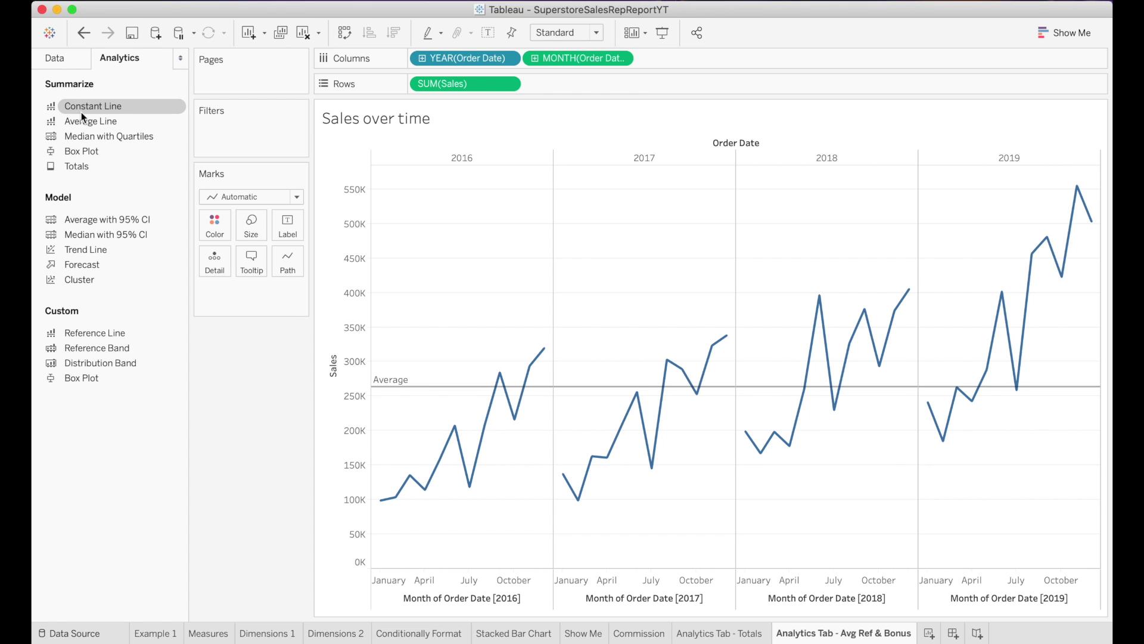
{"action": "left_click_drag", "start_coordinate": [87, 128], "coordinate": [501, 172]}
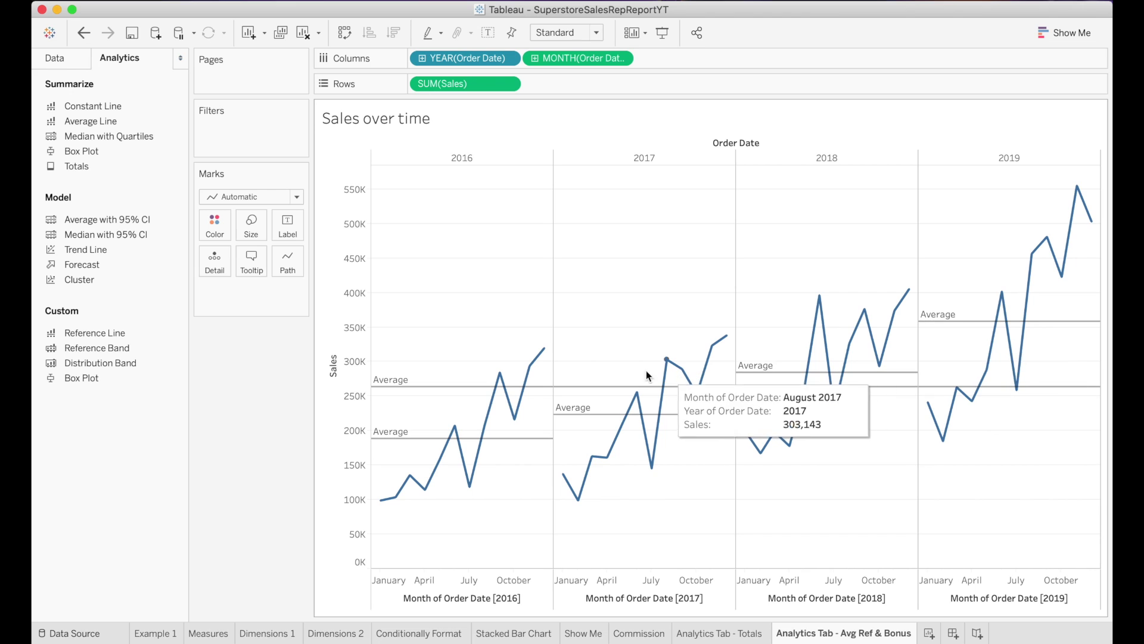
{"action": "right_click", "coordinate": [459, 387]}
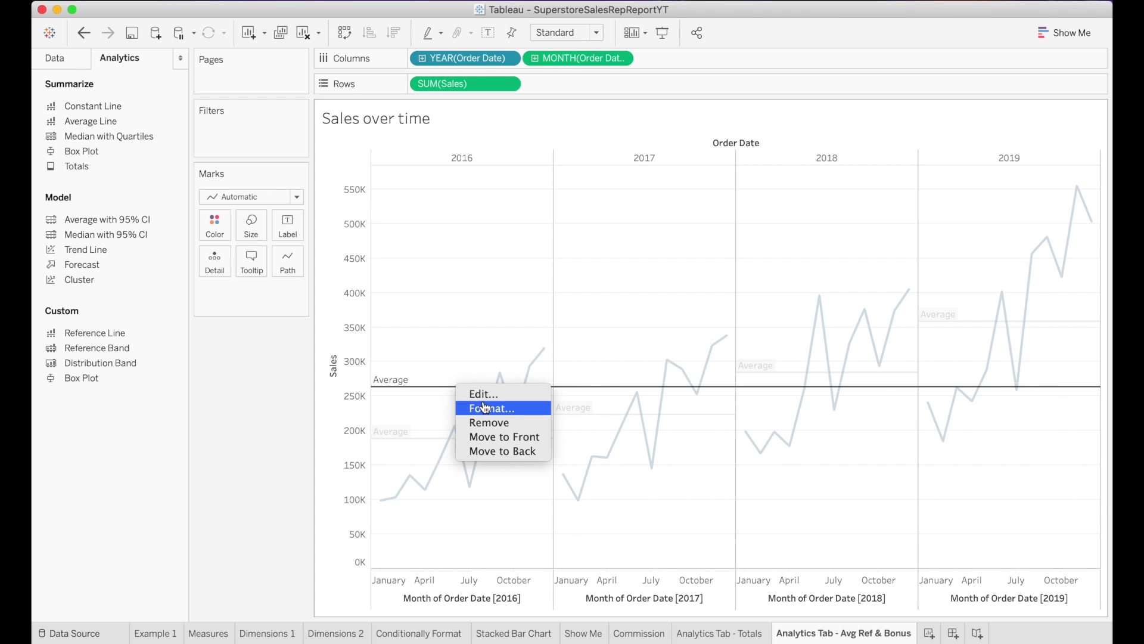
Remove the overall average and switch each year's line to Minimum of SUM(Sales)
{"action": "left_click", "coordinate": [489, 422]}
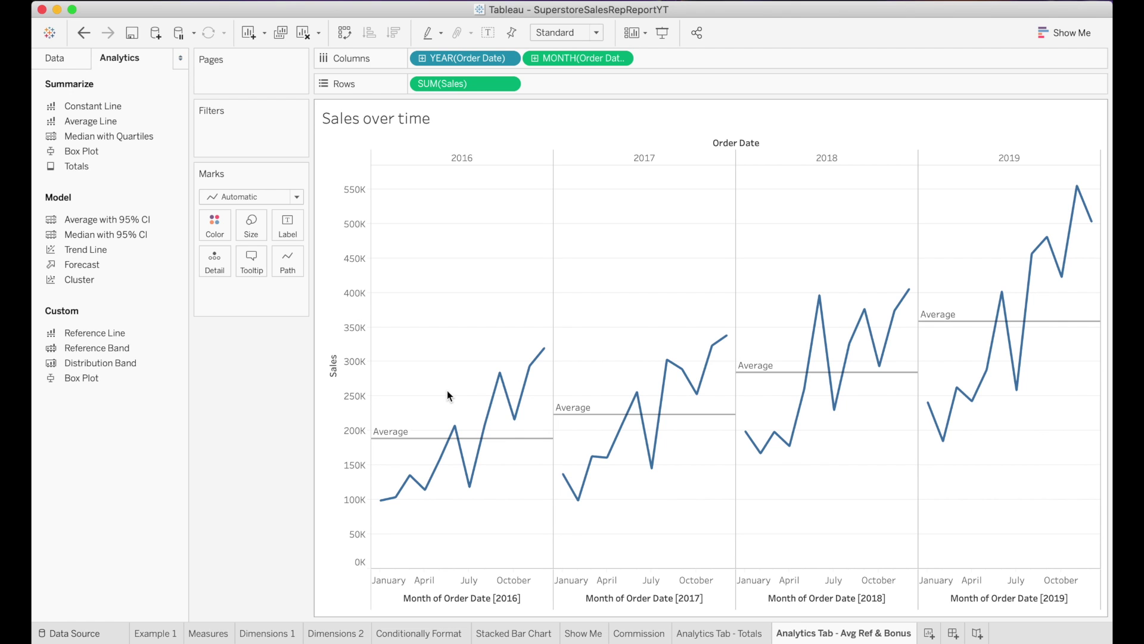
{"action": "mouse_move", "coordinate": [421, 444]}
{"action": "left_click", "coordinate": [420, 439]}
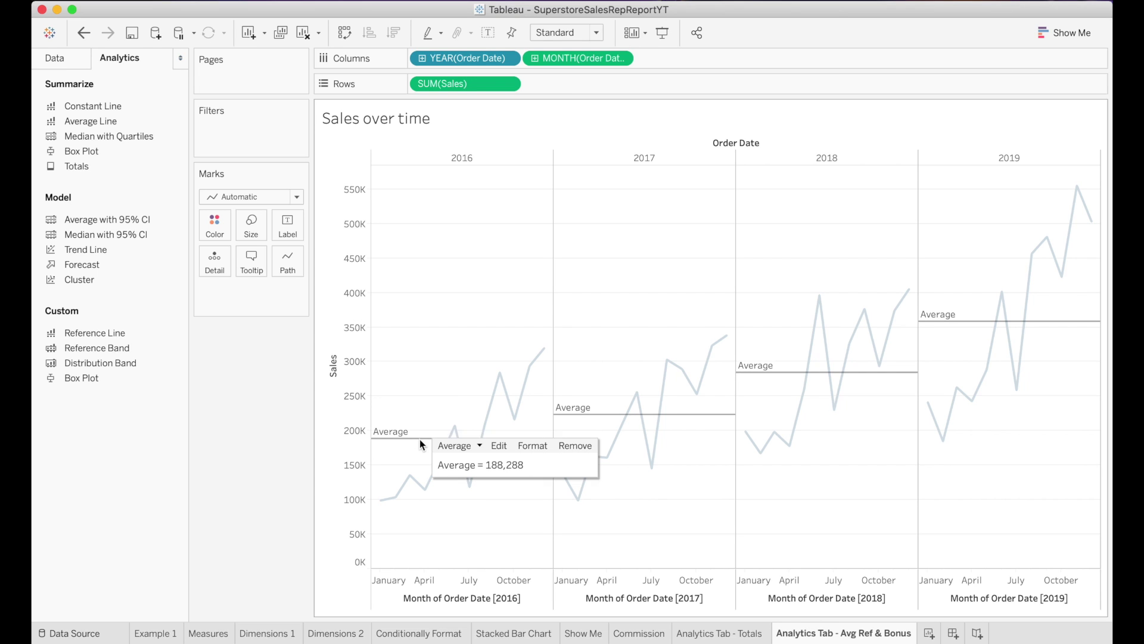
{"action": "left_click", "coordinate": [499, 442]}
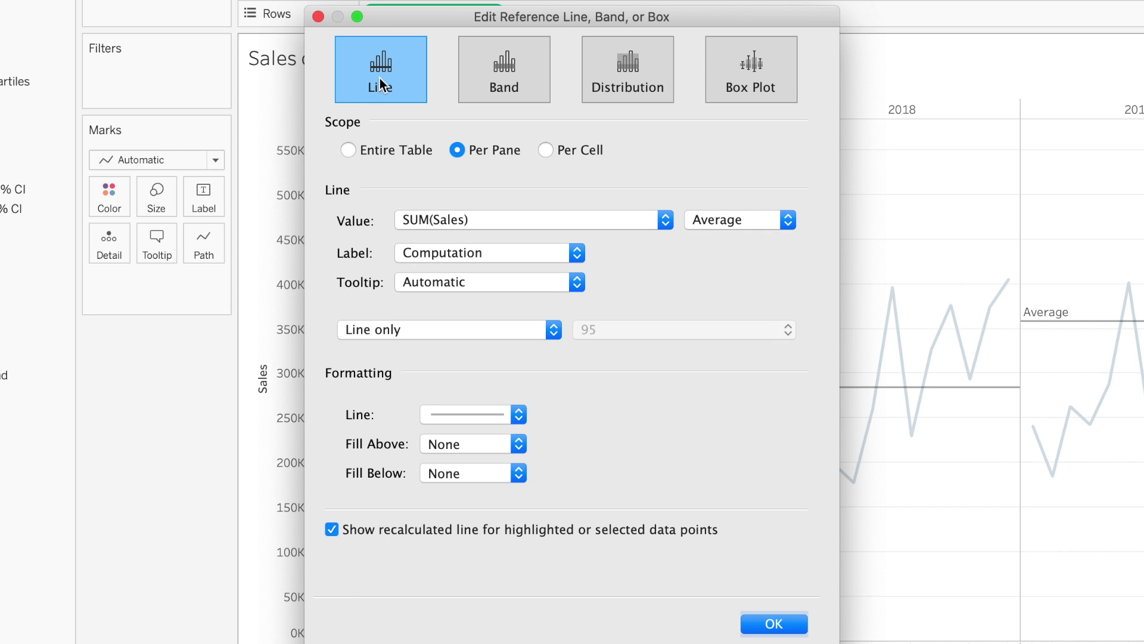
{"action": "left_click", "coordinate": [524, 76]}
{"action": "left_click", "coordinate": [366, 70]}
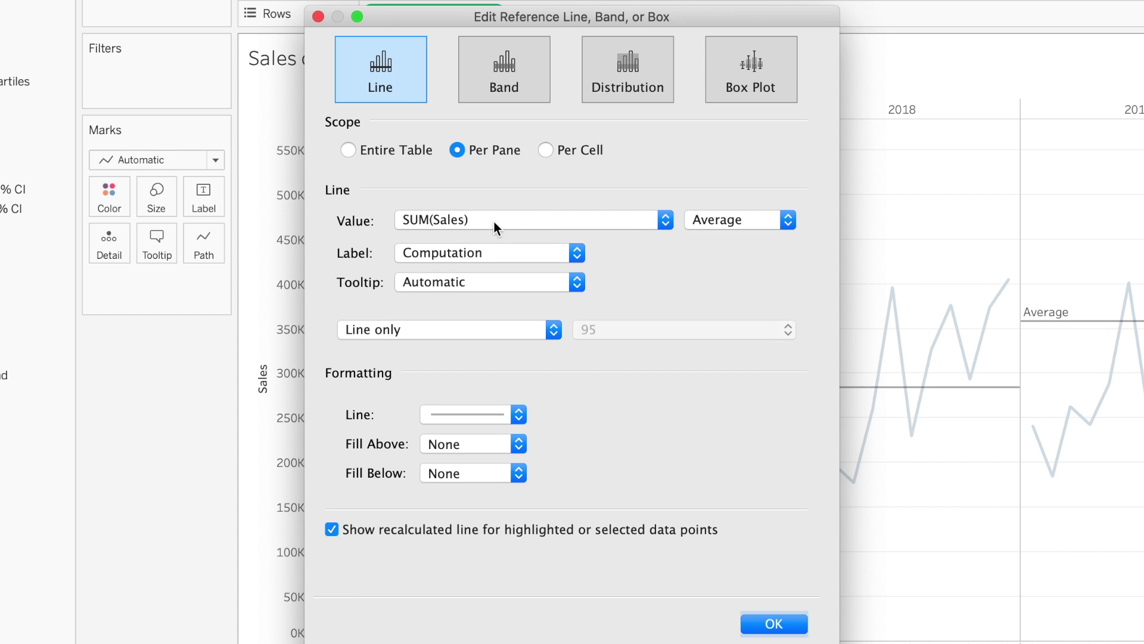
{"action": "left_click", "coordinate": [663, 220]}
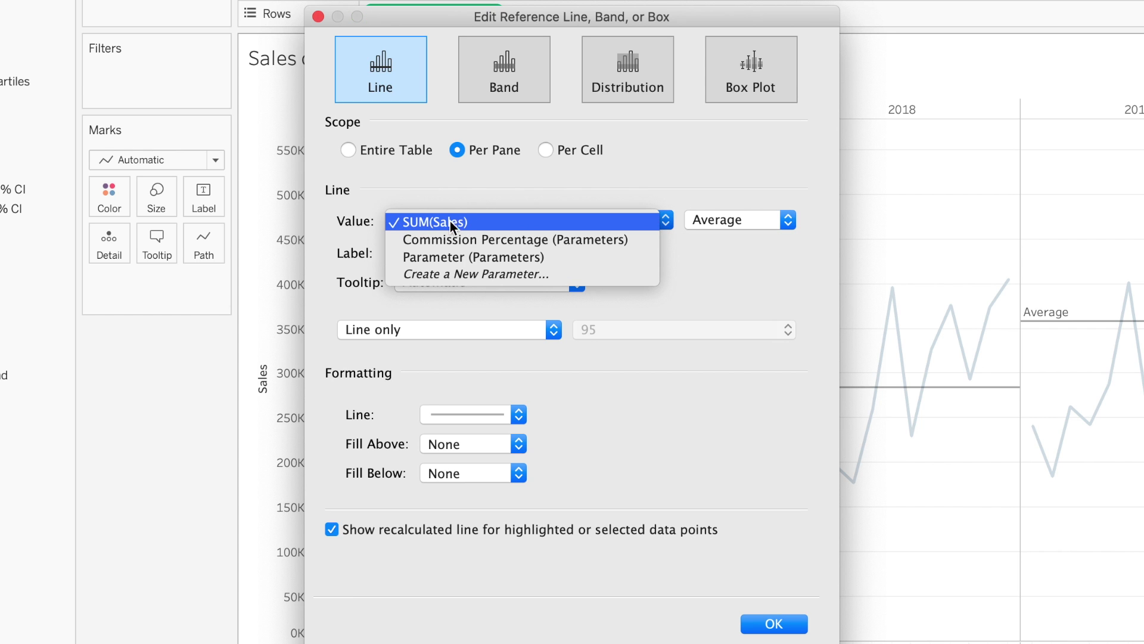
{"action": "left_click", "coordinate": [661, 224]}
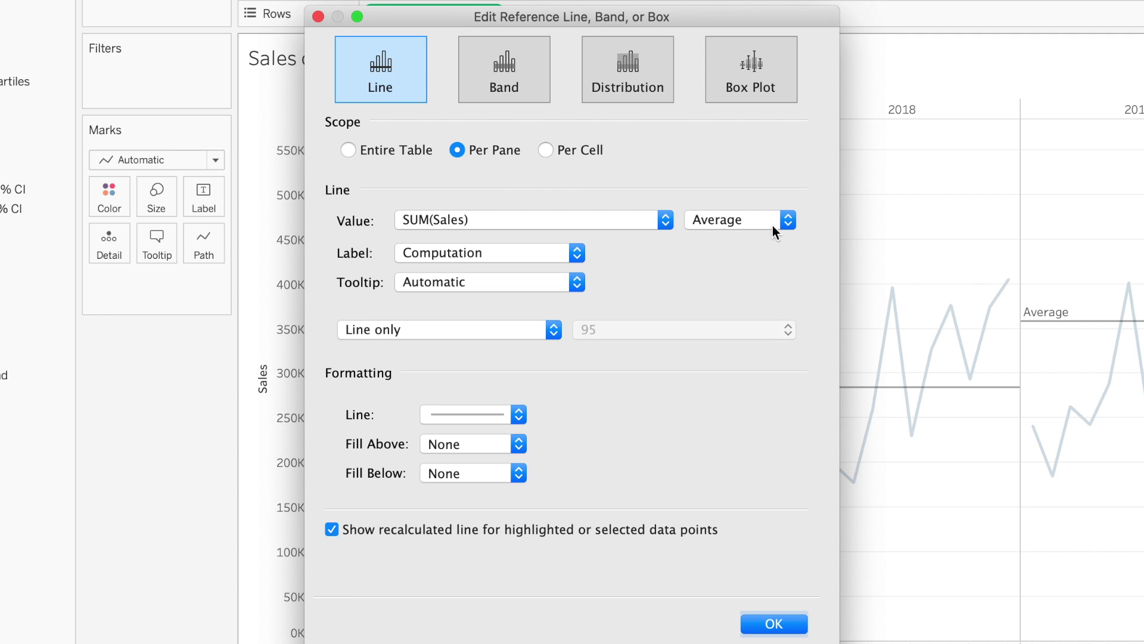
{"action": "left_click", "coordinate": [790, 222]}
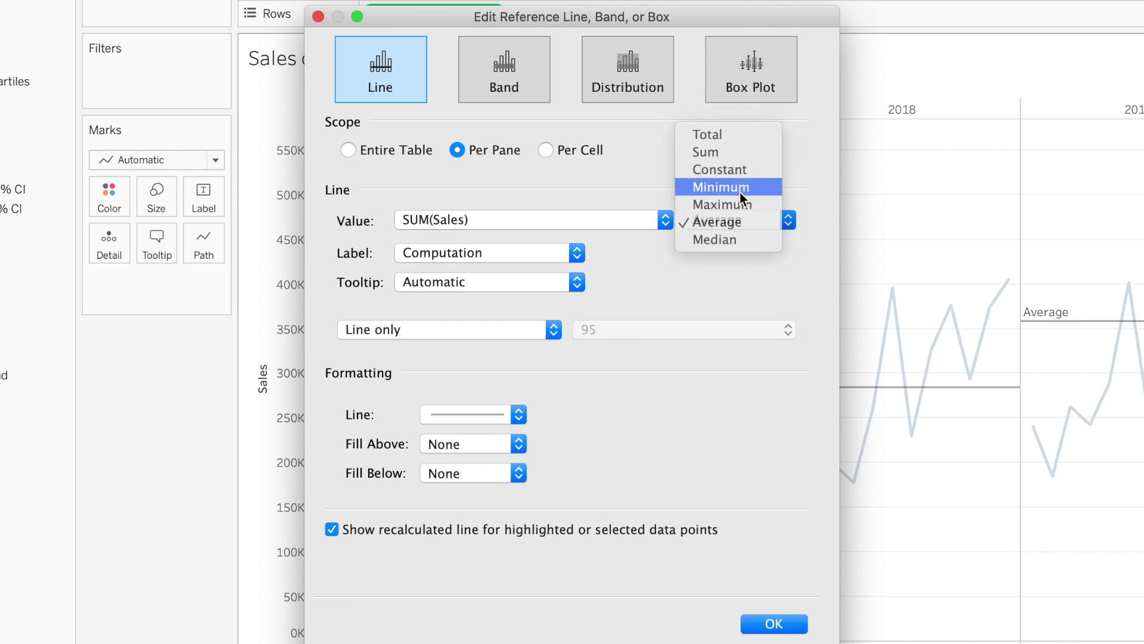
{"action": "left_click", "coordinate": [739, 192]}
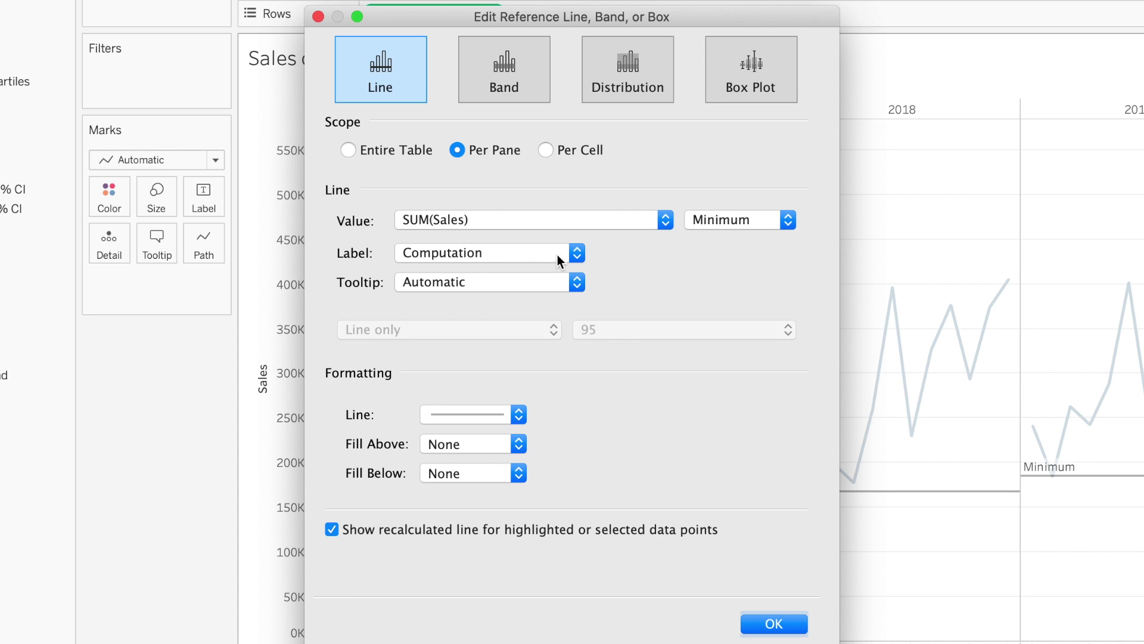
Give the line the custom label 'This is the label' and tooltip 'This is a Tooltip'
{"action": "left_click", "coordinate": [577, 255]}
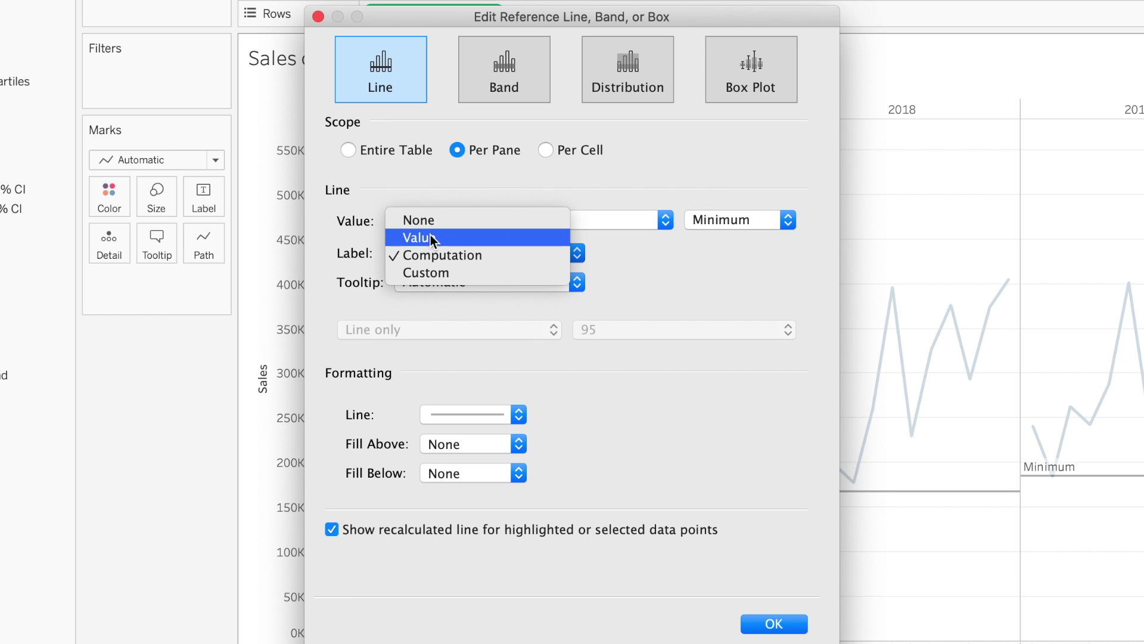
{"action": "left_click", "coordinate": [434, 269]}
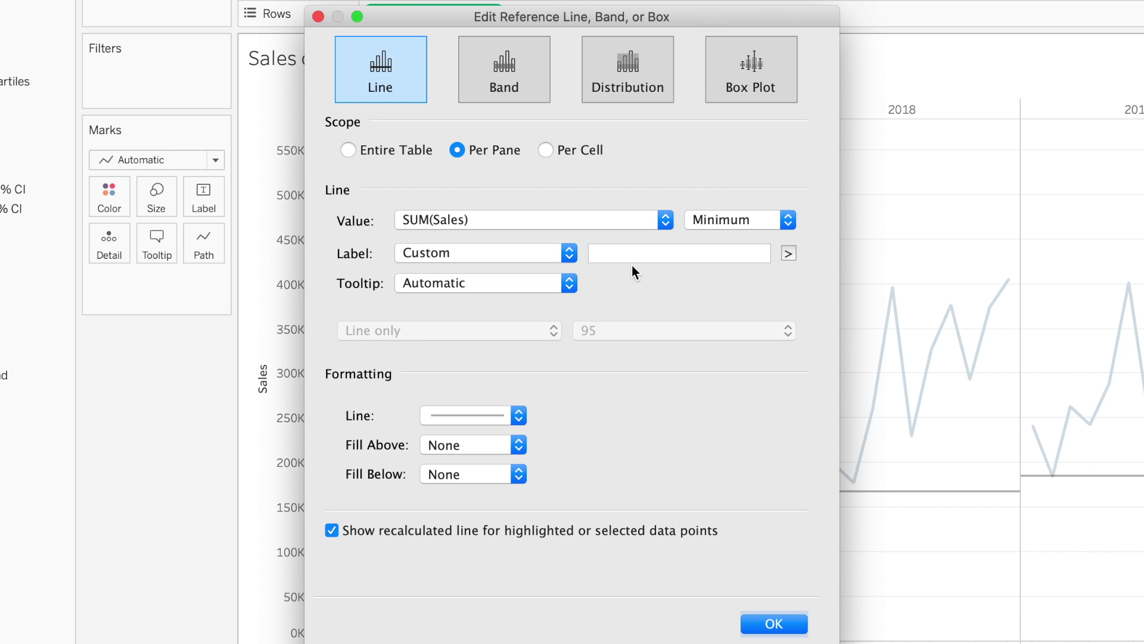
{"action": "left_click", "coordinate": [631, 260]}
{"action": "type", "text": "Th"}
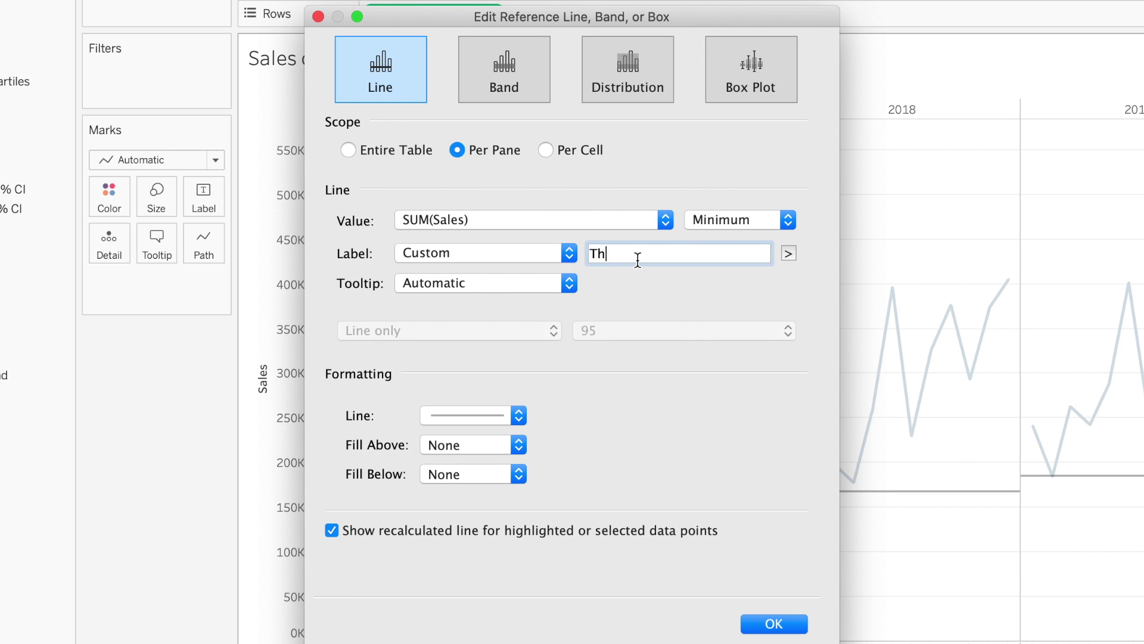
{"action": "type", "text": "is is the label"}
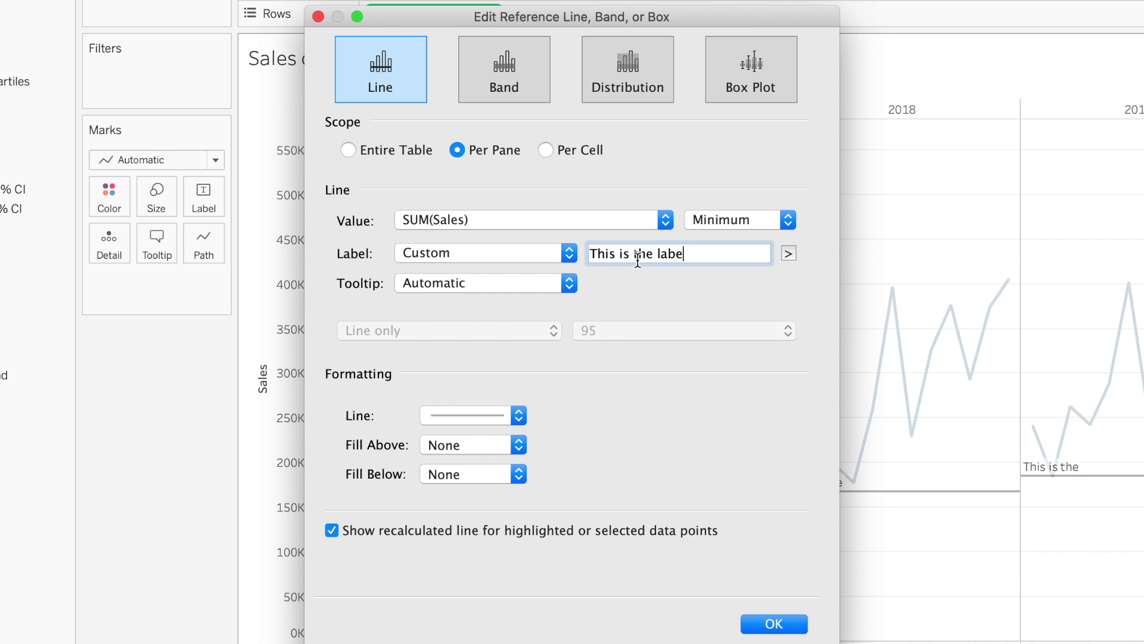
{"action": "left_click", "coordinate": [570, 283]}
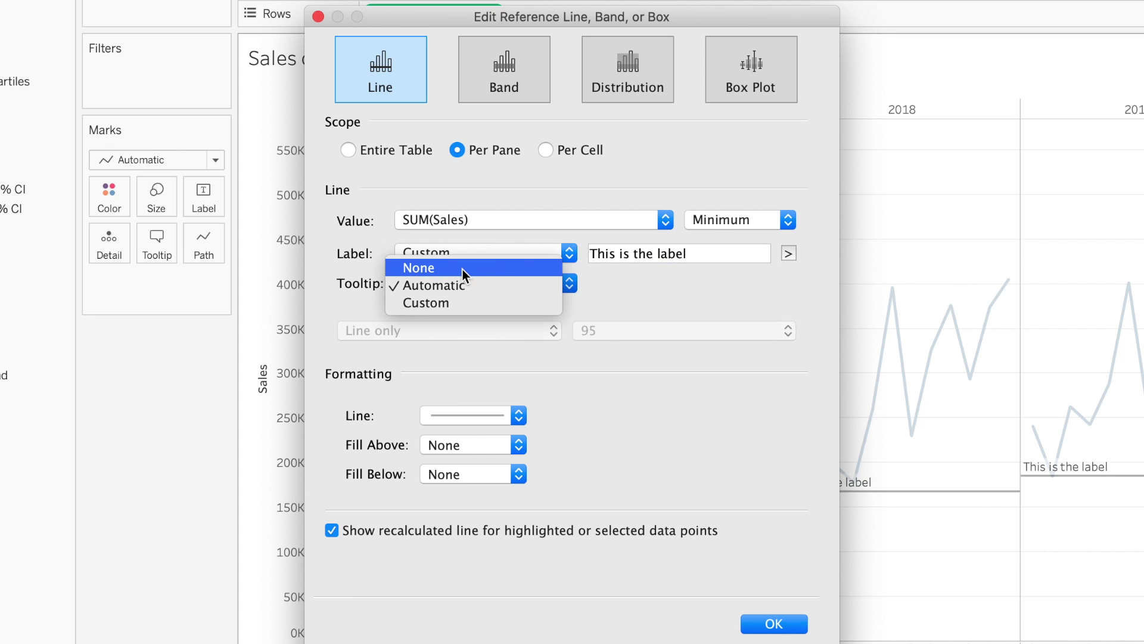
{"action": "left_click", "coordinate": [542, 302]}
{"action": "left_click", "coordinate": [619, 288]}
{"action": "type", "text": "This"}
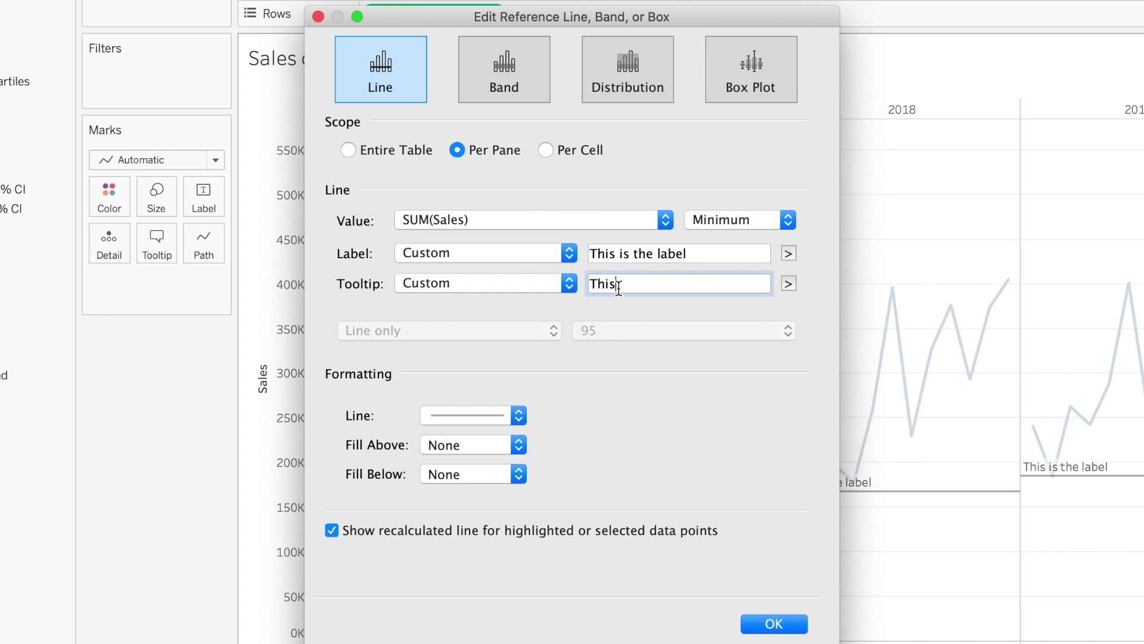
{"action": "type", "text": " is a Tooltip"}
Shade the area below the line light pink and apply the changes
{"action": "left_click", "coordinate": [519, 415]}
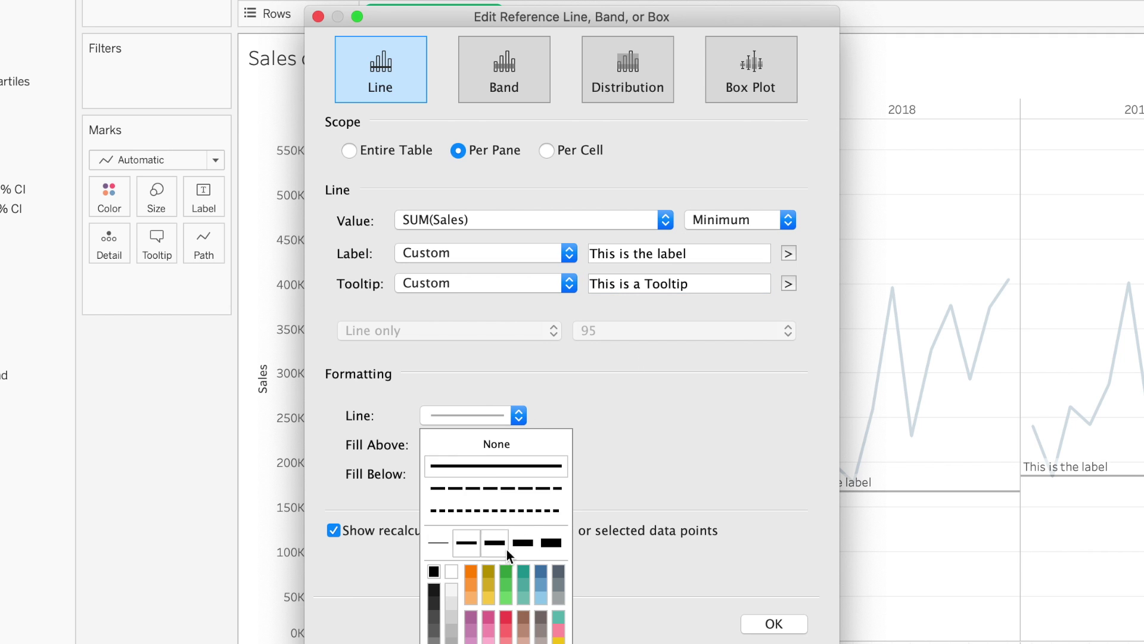
{"action": "left_click", "coordinate": [642, 417]}
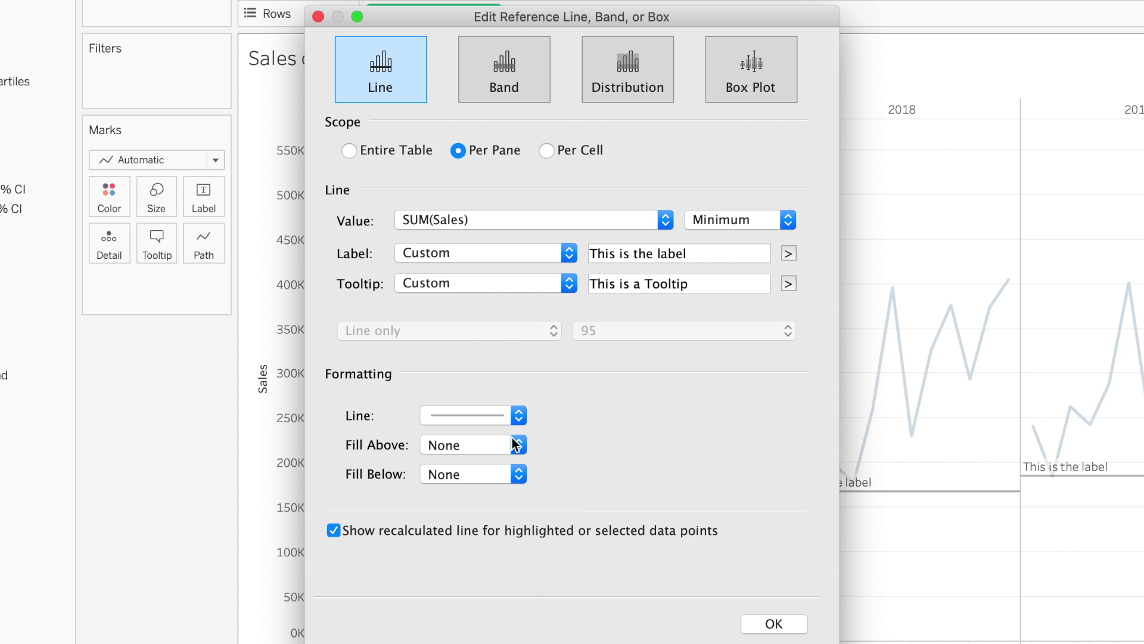
{"action": "left_click", "coordinate": [519, 475]}
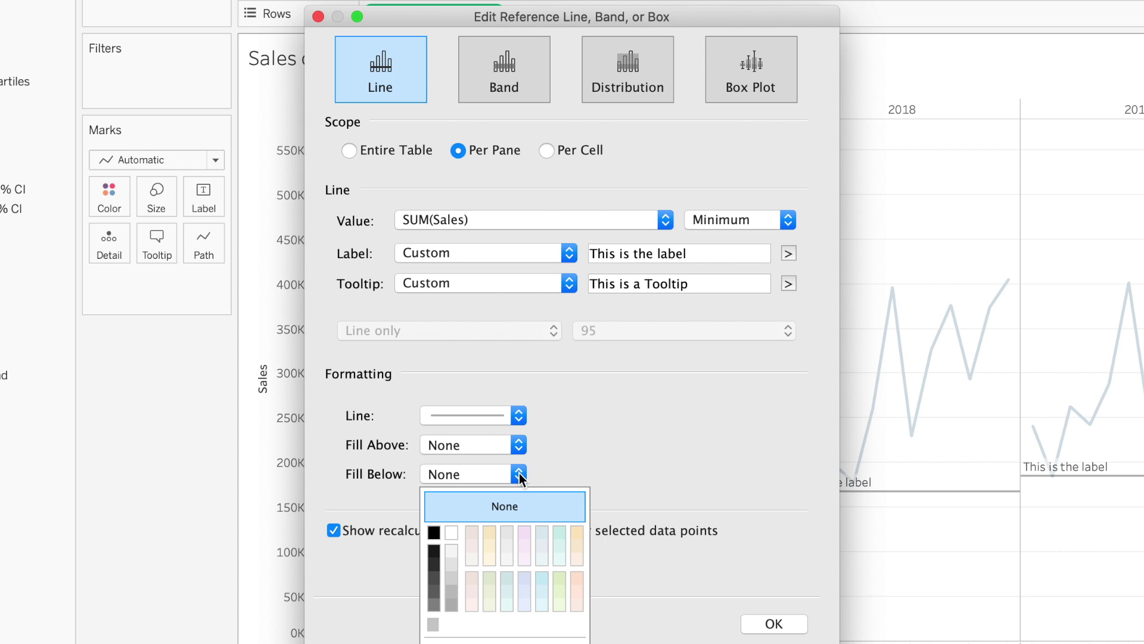
{"action": "left_click", "coordinate": [525, 532]}
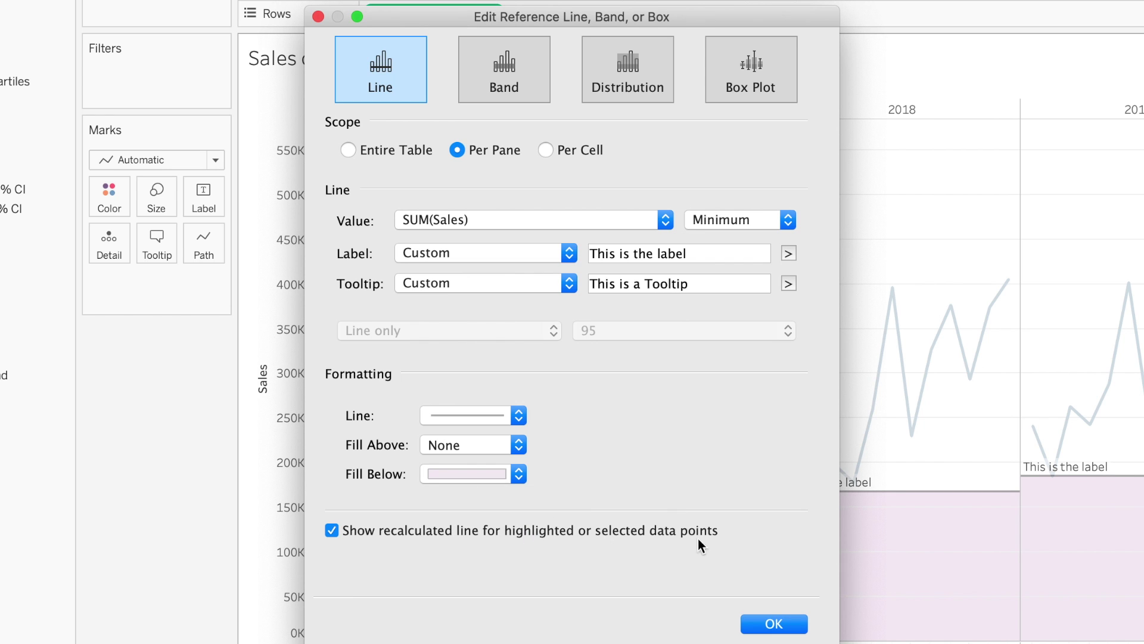
{"action": "left_click", "coordinate": [773, 625]}
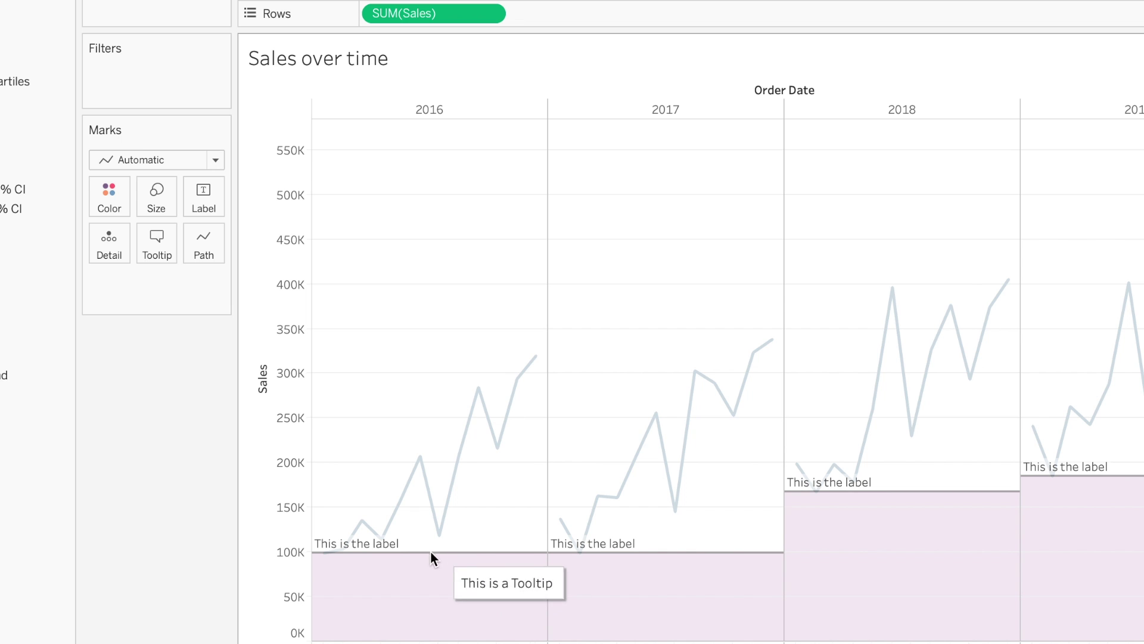
Remove the yearly Minimum lines and add linear trend lines through each year's sales
{"action": "mouse_move", "coordinate": [469, 563]}
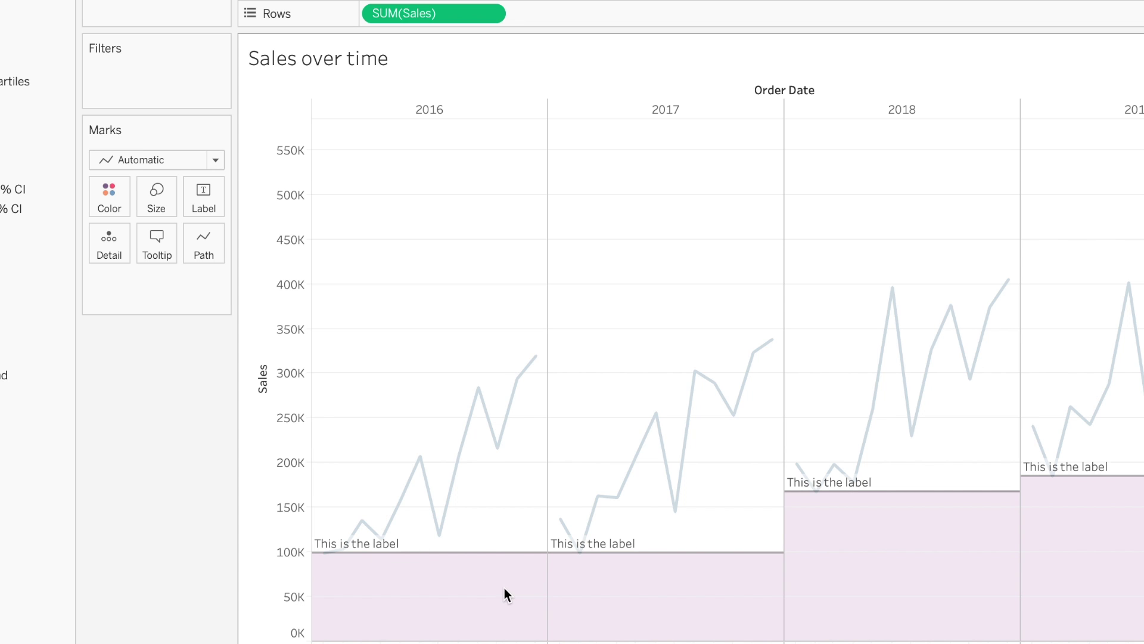
{"action": "mouse_move", "coordinate": [409, 559]}
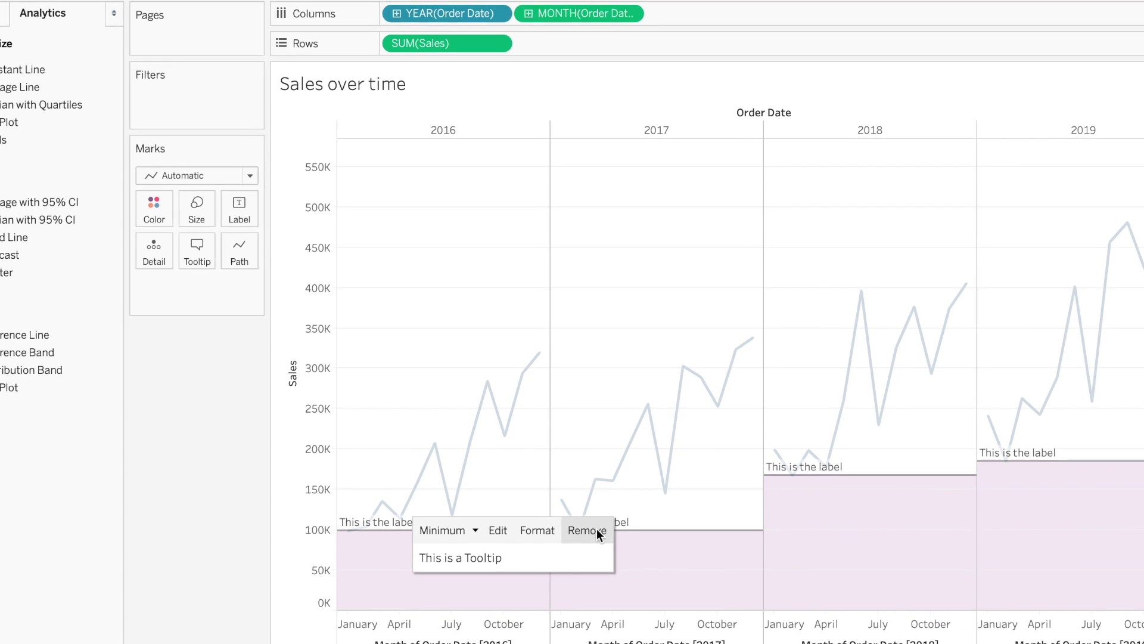
{"action": "left_click", "coordinate": [596, 552]}
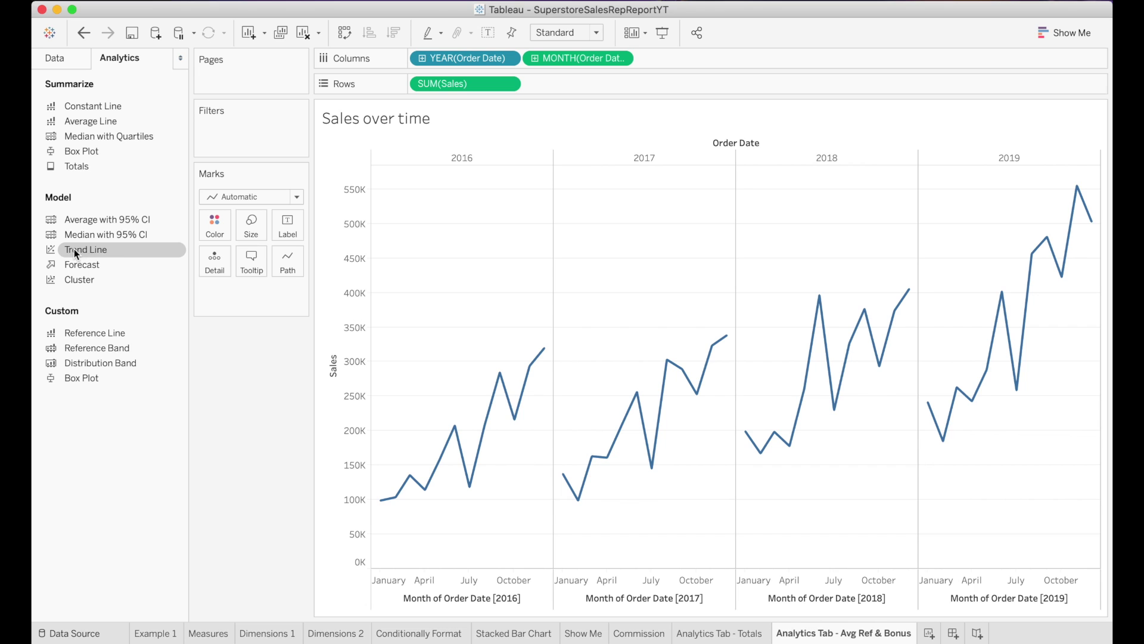
{"action": "left_click_drag", "start_coordinate": [74, 249], "coordinate": [466, 166]}
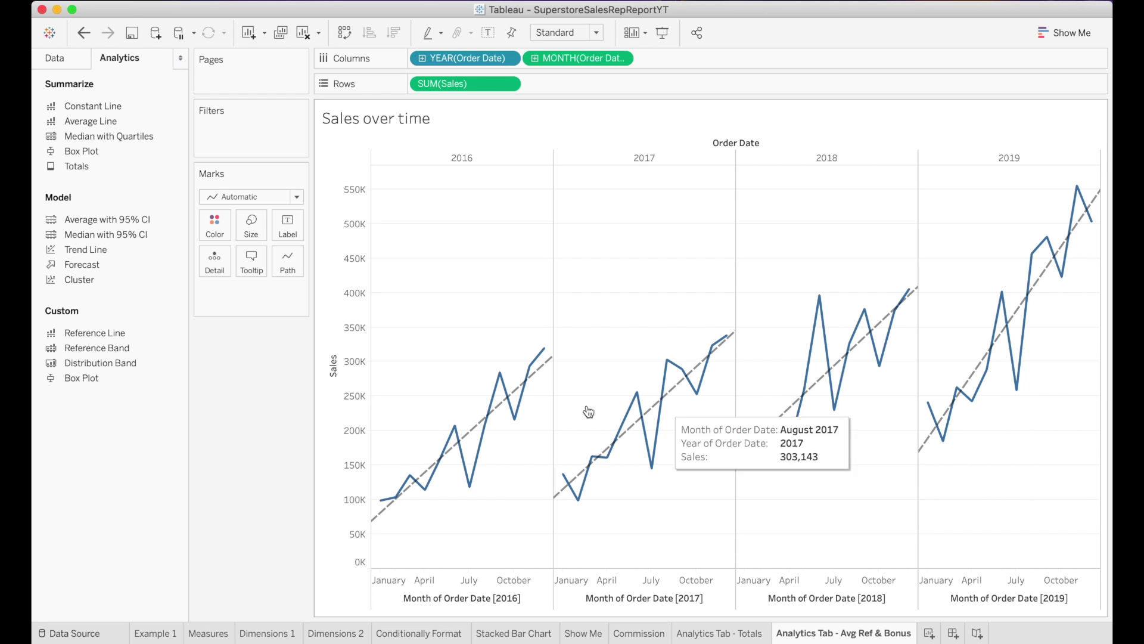
Switch the 2016 trend line's model type from Linear to Exponential
{"action": "mouse_move", "coordinate": [511, 414]}
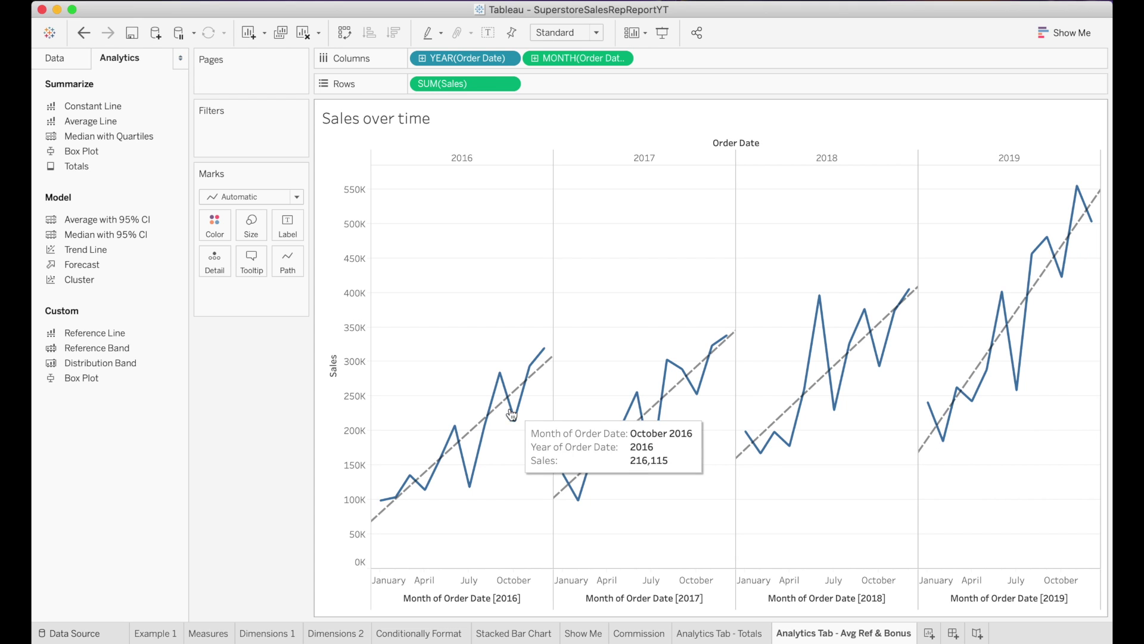
{"action": "left_click", "coordinate": [477, 429]}
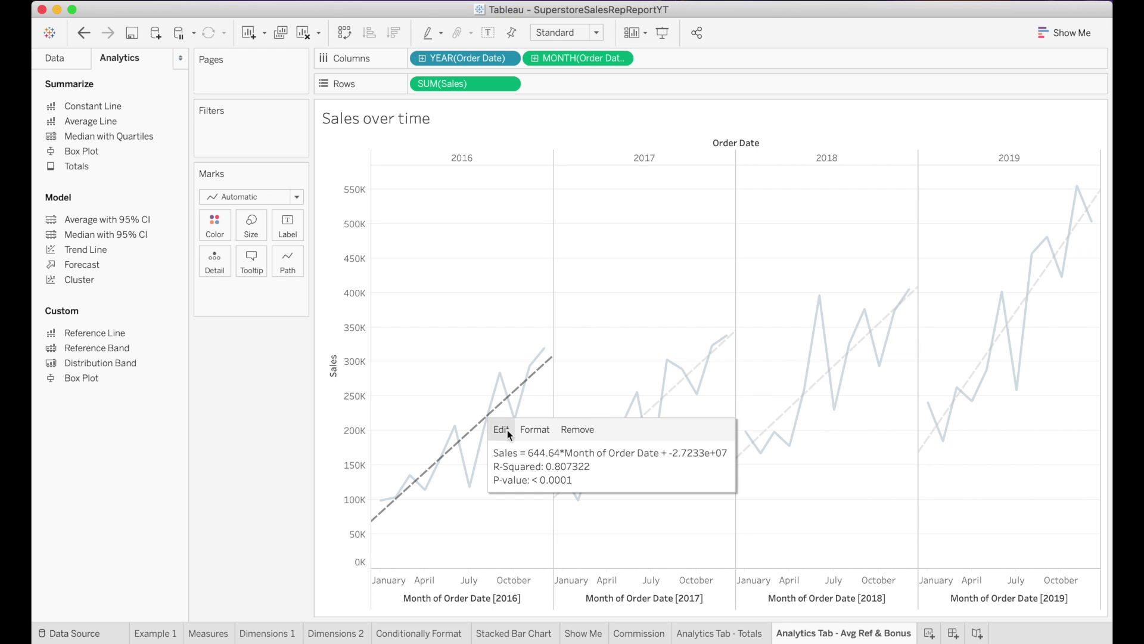
{"action": "left_click", "coordinate": [499, 430]}
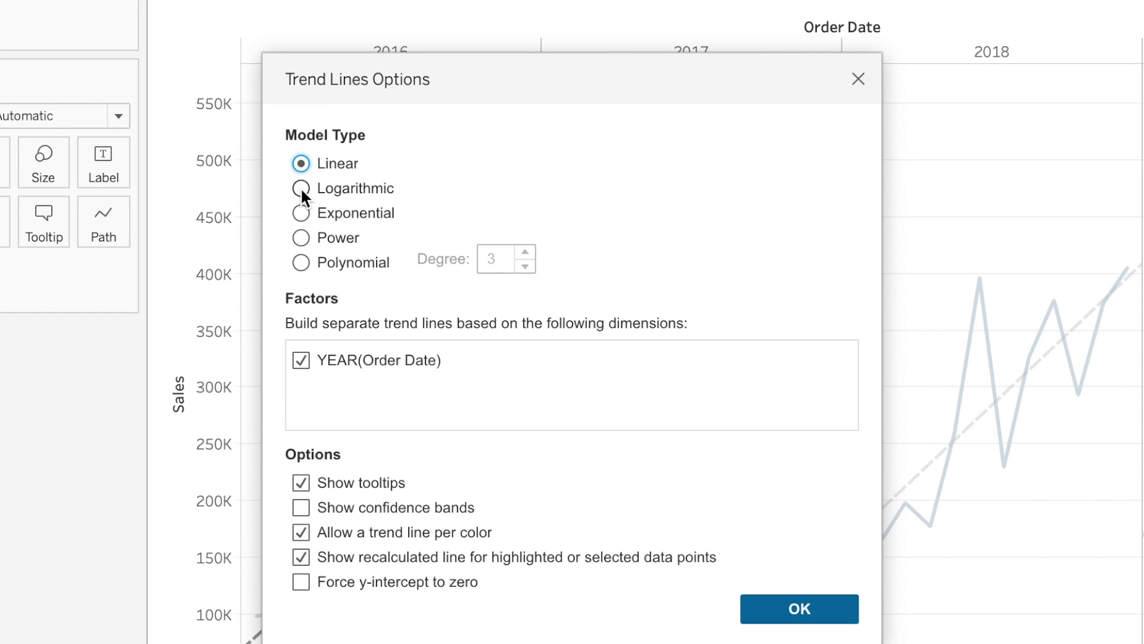
{"action": "left_click", "coordinate": [301, 214]}
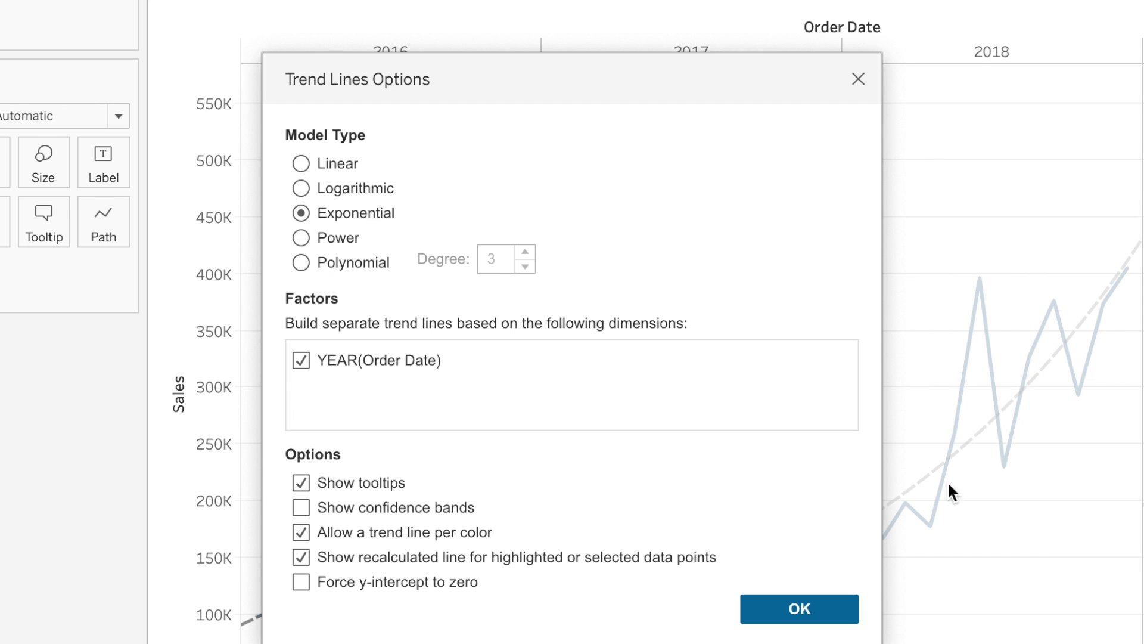
{"action": "left_click", "coordinate": [845, 602]}
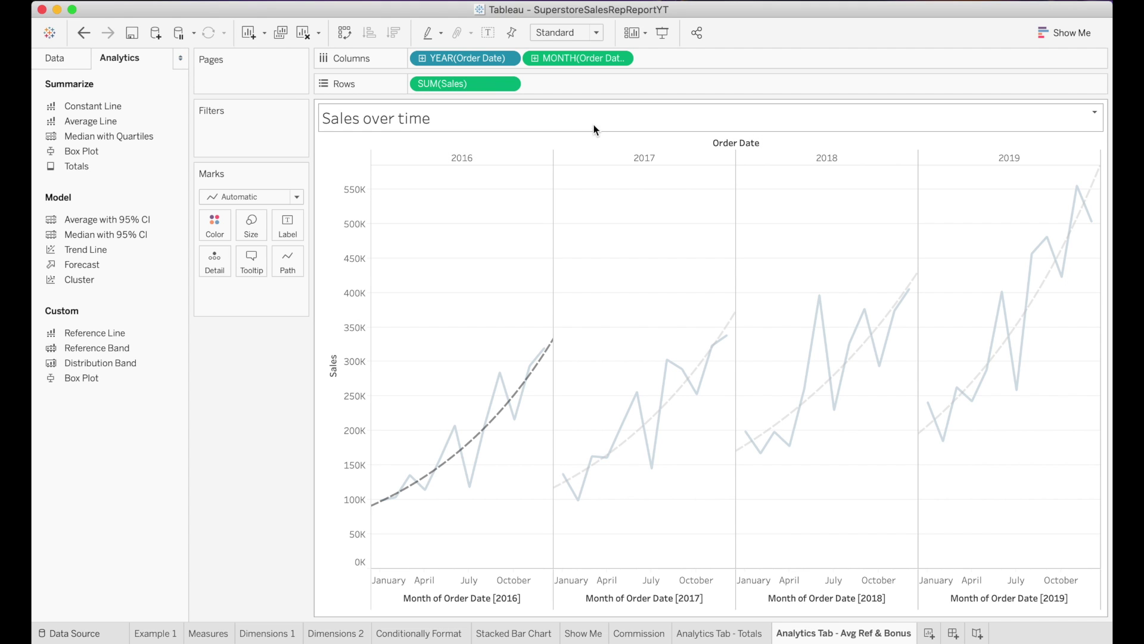
{"action": "left_click", "coordinate": [538, 134]}
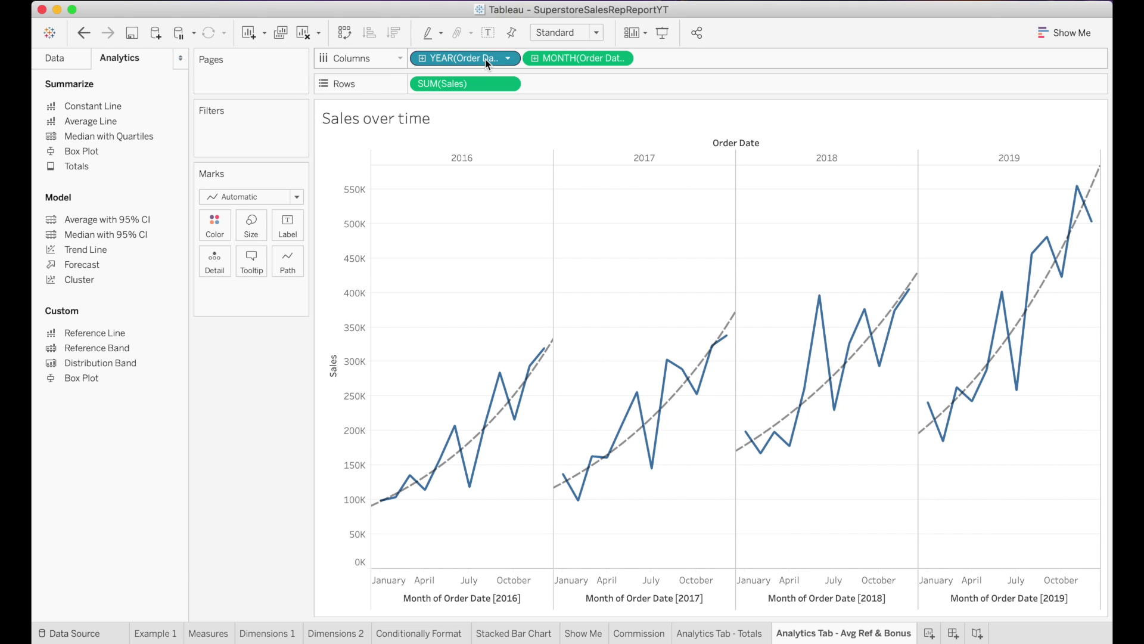
Remove YEAR(Order Date) from Columns for one continuous monthly line, and make the trend line solid
{"action": "left_click_drag", "start_coordinate": [485, 59], "coordinate": [143, 173]}
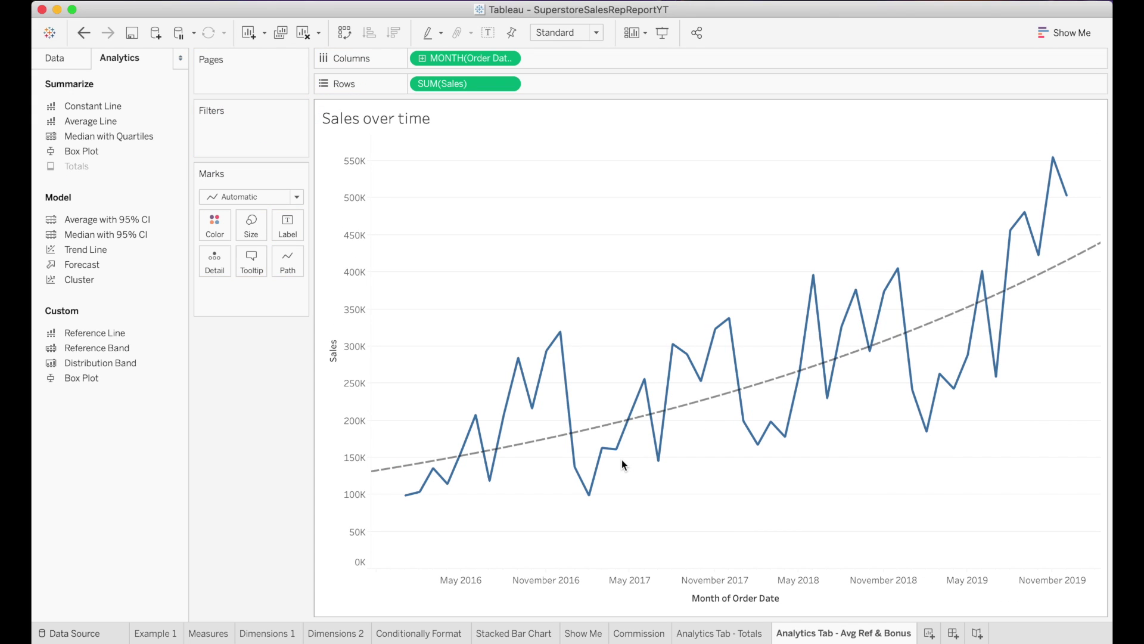
{"action": "left_click", "coordinate": [581, 433]}
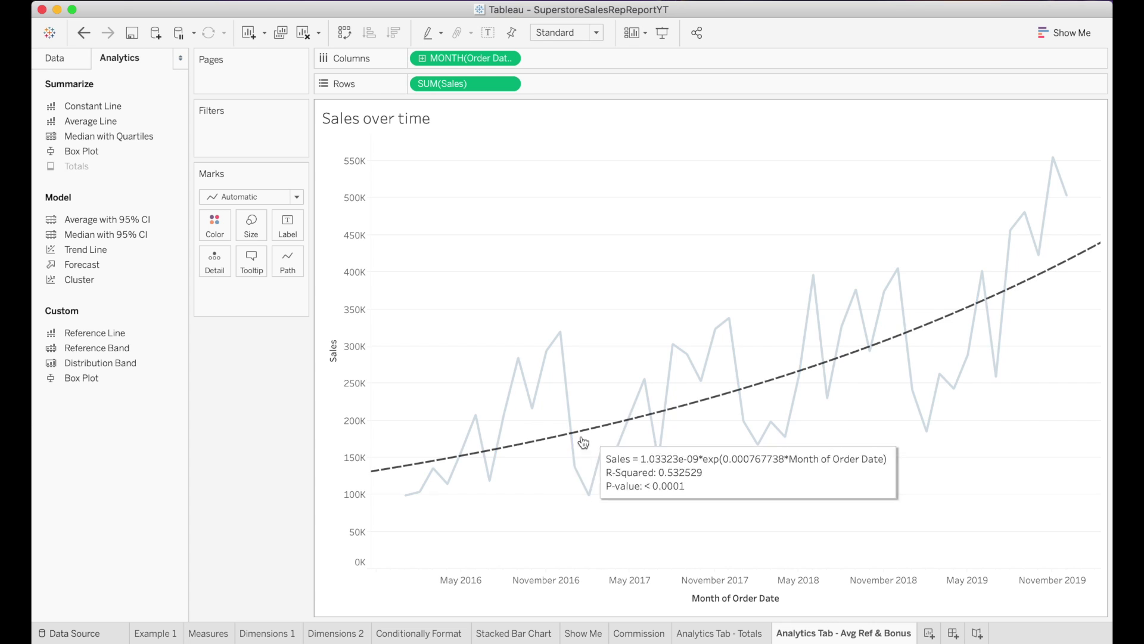
{"action": "left_click", "coordinate": [546, 443]}
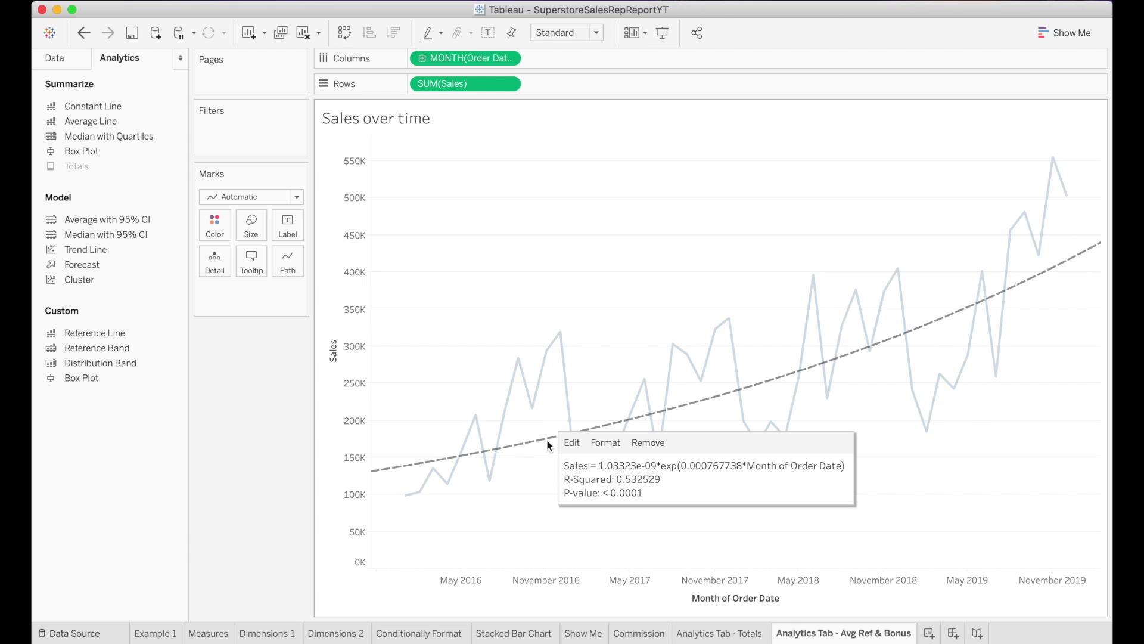
{"action": "left_click", "coordinate": [598, 444]}
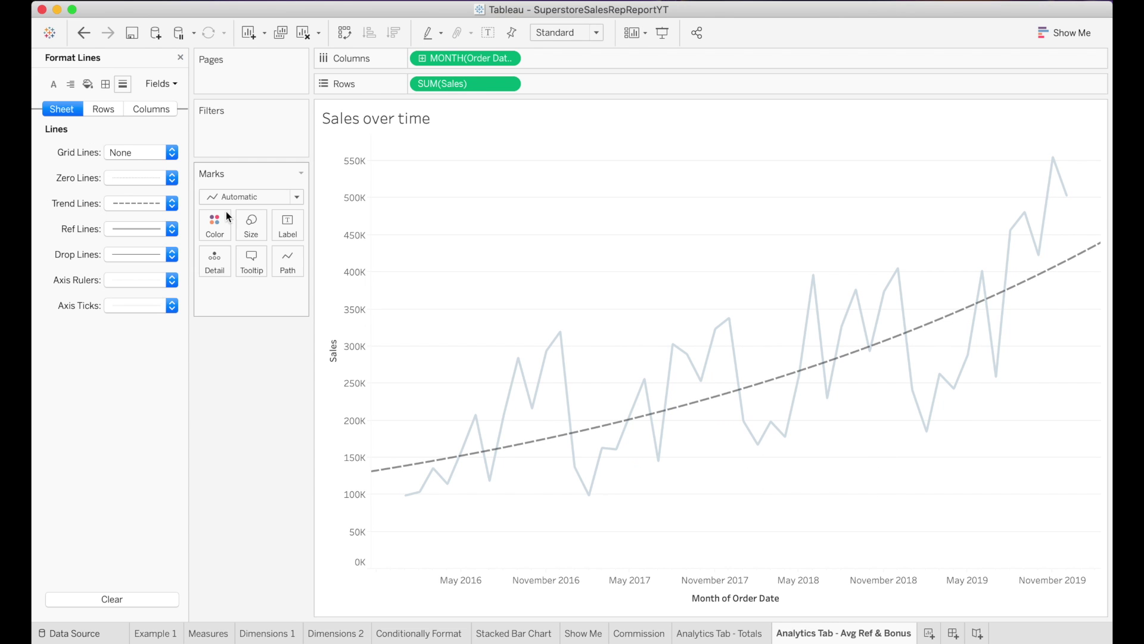
{"action": "left_click", "coordinate": [172, 203]}
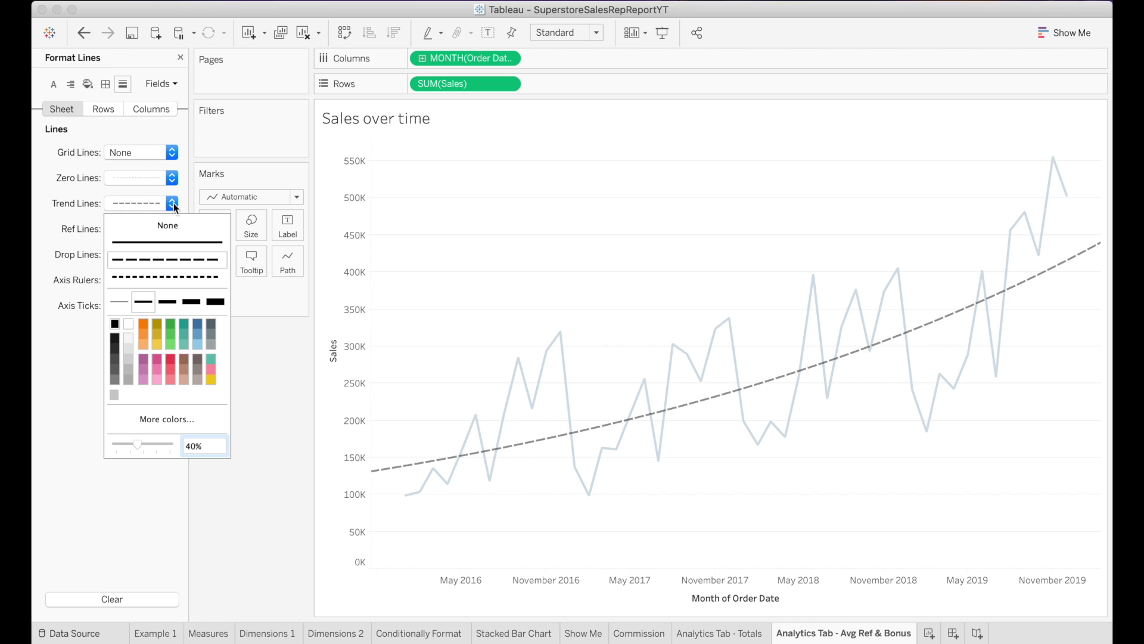
{"action": "left_click", "coordinate": [168, 240]}
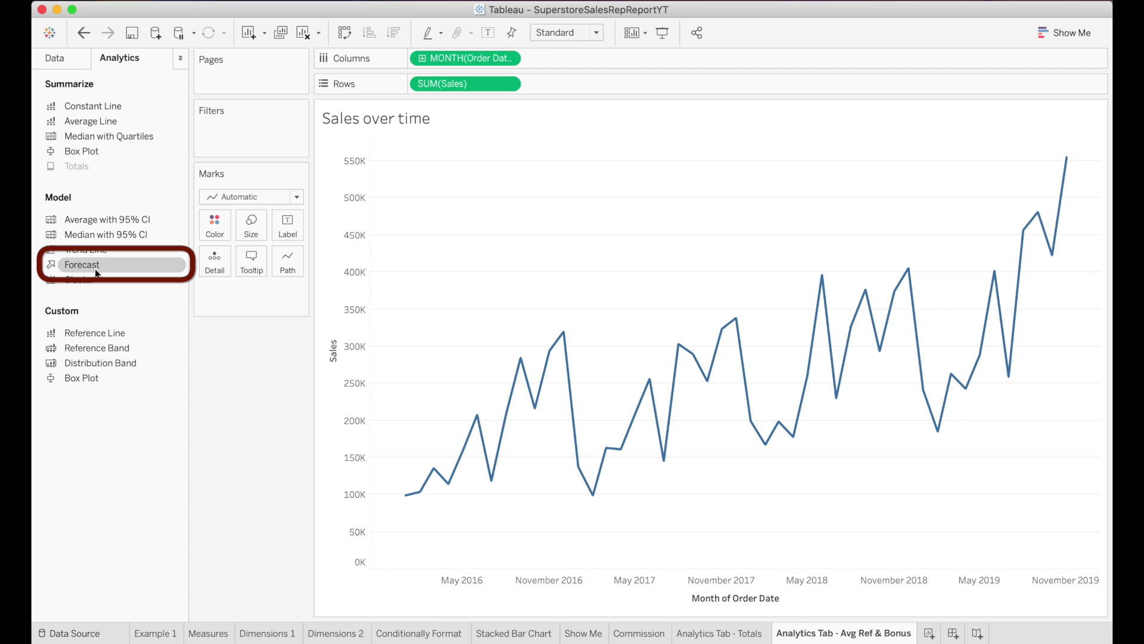
Add Forecast from the Analytics pane to the sales chart and select an estimate mark
{"action": "mouse_move", "coordinate": [96, 270]}
{"action": "left_mouse_down"}
{"action": "mouse_move", "coordinate": [266, 263]}
{"action": "mouse_move", "coordinate": [459, 162]}
{"action": "left_mouse_up"}
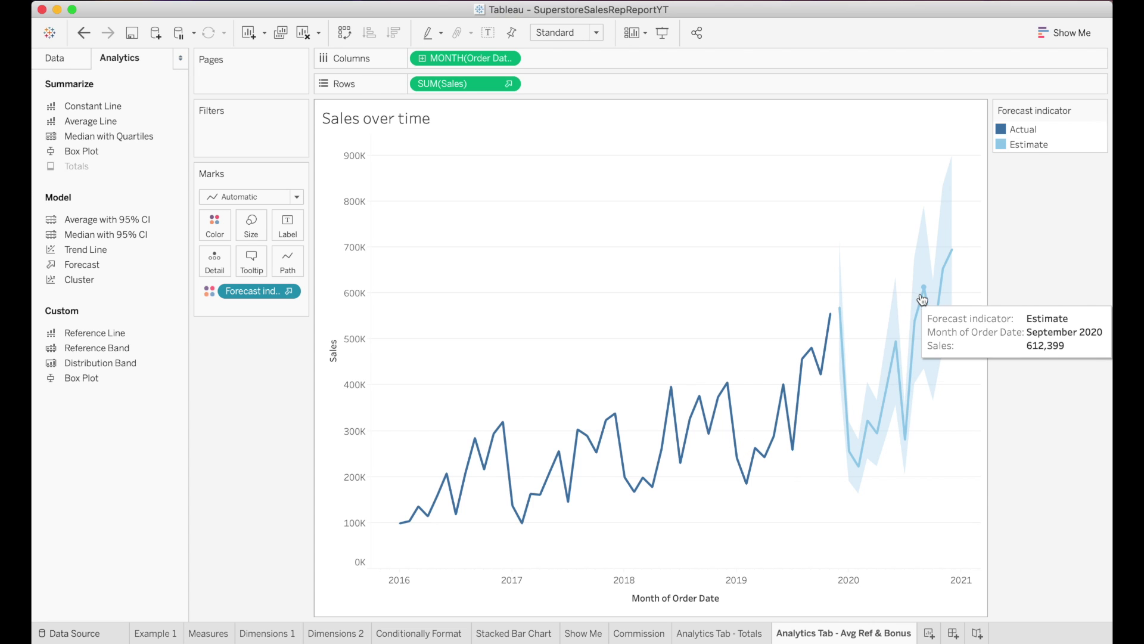
{"action": "left_click", "coordinate": [887, 393]}
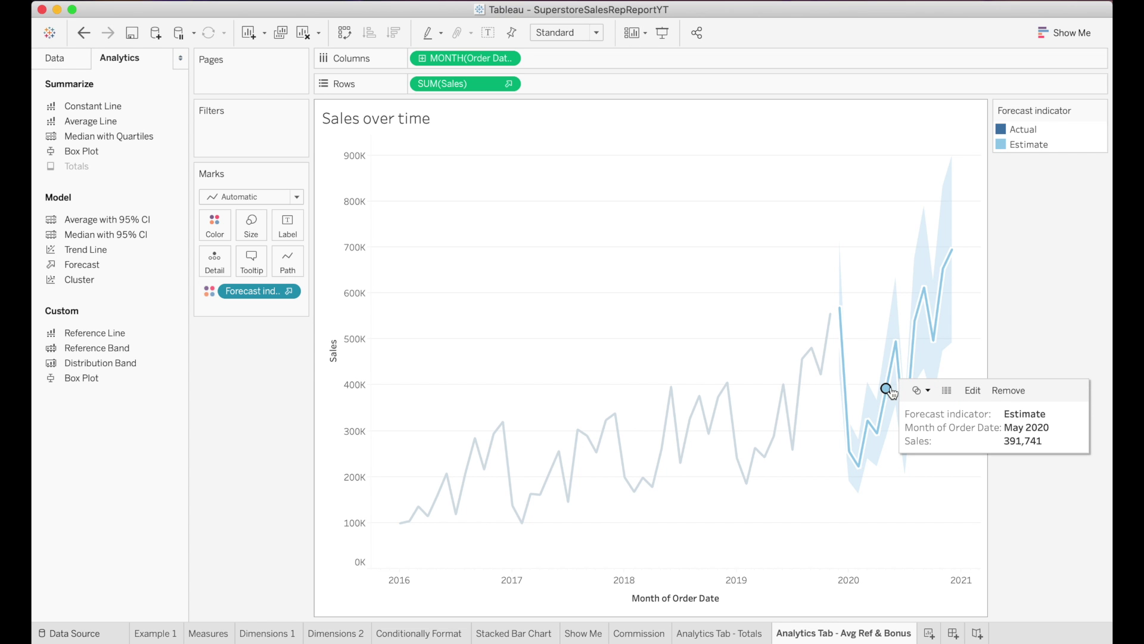
Set the forecast length to exactly 1 year, keeping aggregation at Automatic (Months)
{"action": "left_click", "coordinate": [973, 390]}
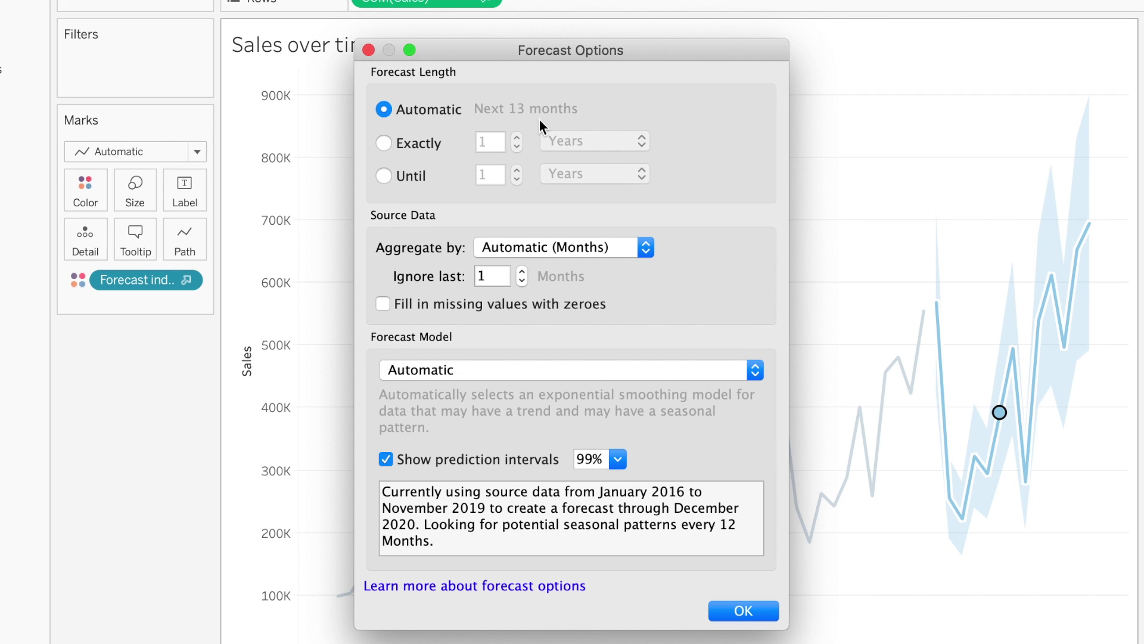
{"action": "left_click", "coordinate": [383, 143]}
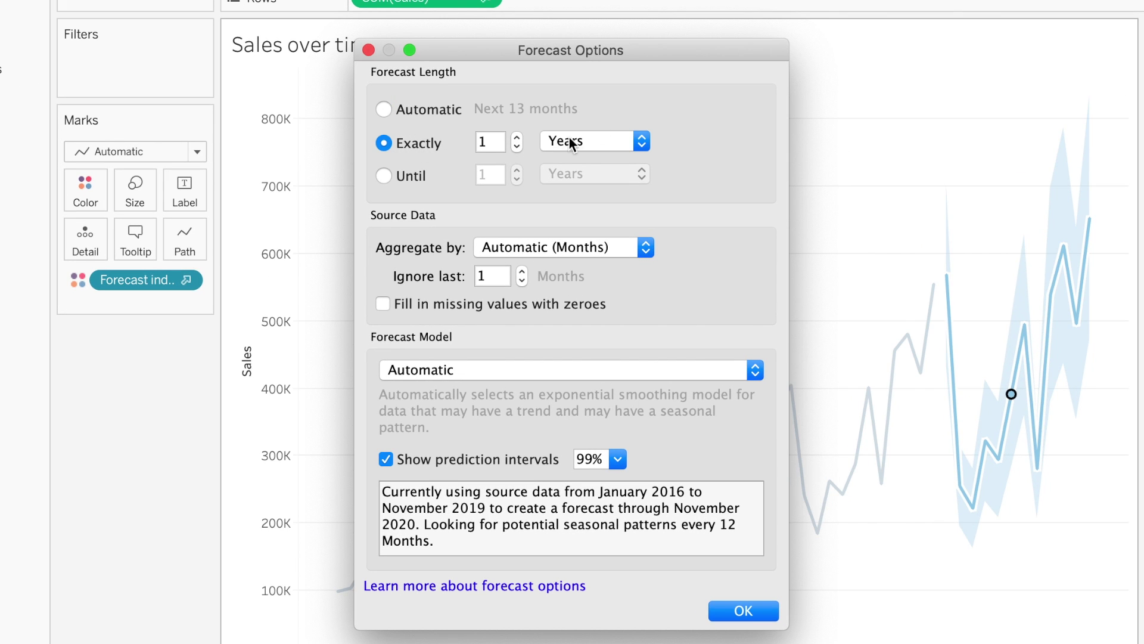
{"action": "left_click", "coordinate": [643, 143]}
{"action": "left_click", "coordinate": [647, 142]}
{"action": "left_click", "coordinate": [646, 247]}
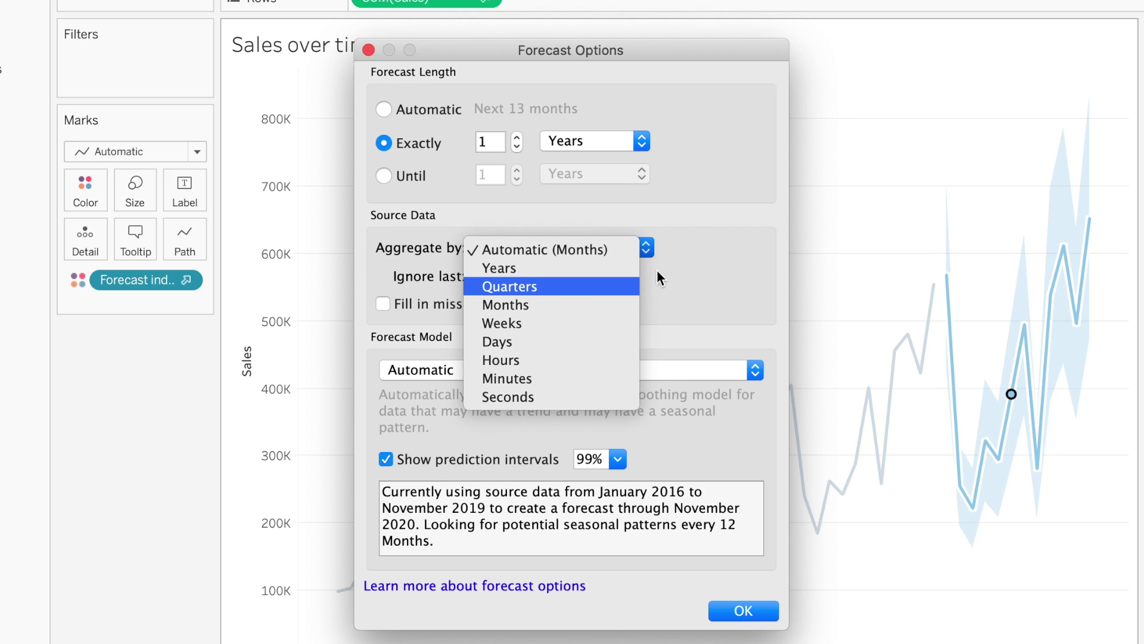
{"action": "left_click", "coordinate": [674, 269]}
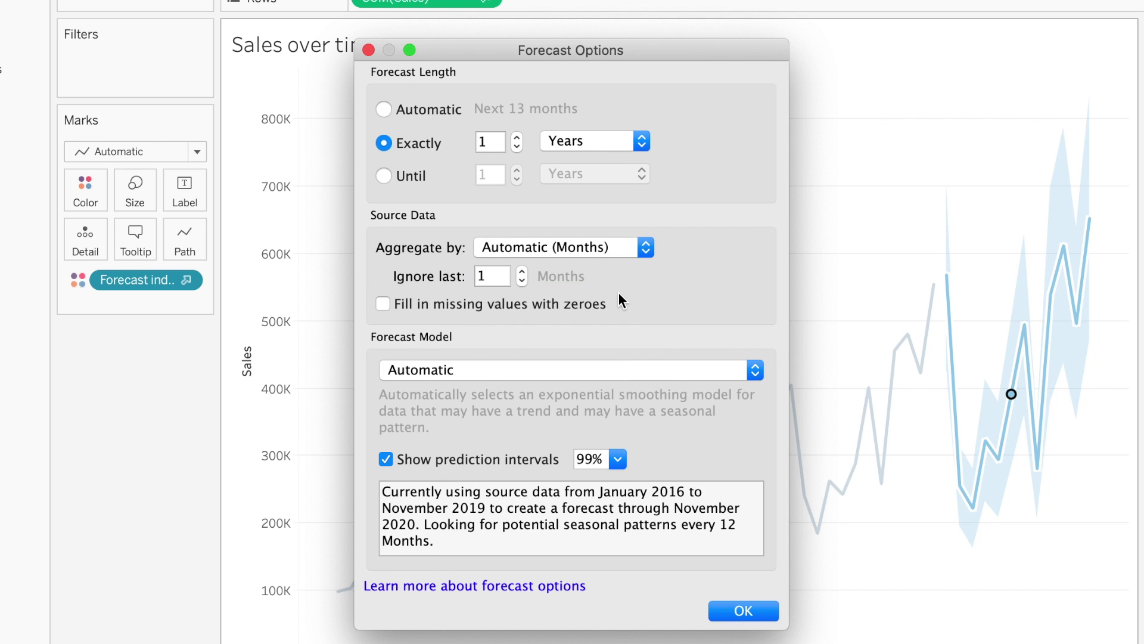
Keep the forecast model at Automatic and set the prediction interval to 90%
{"action": "left_click", "coordinate": [756, 370]}
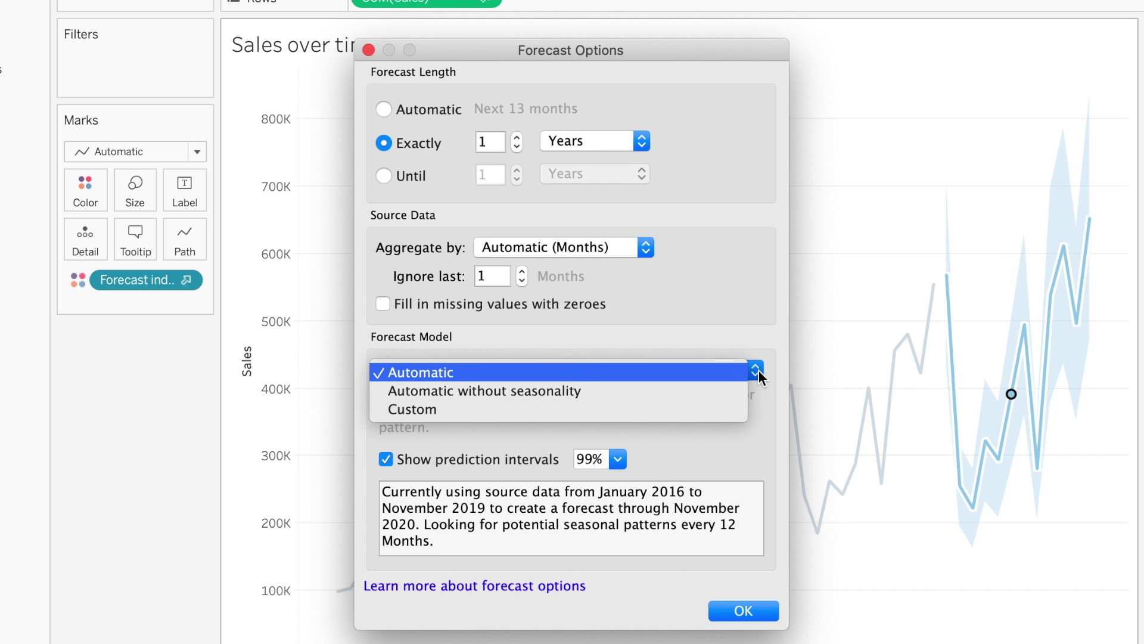
{"action": "left_click", "coordinate": [679, 387]}
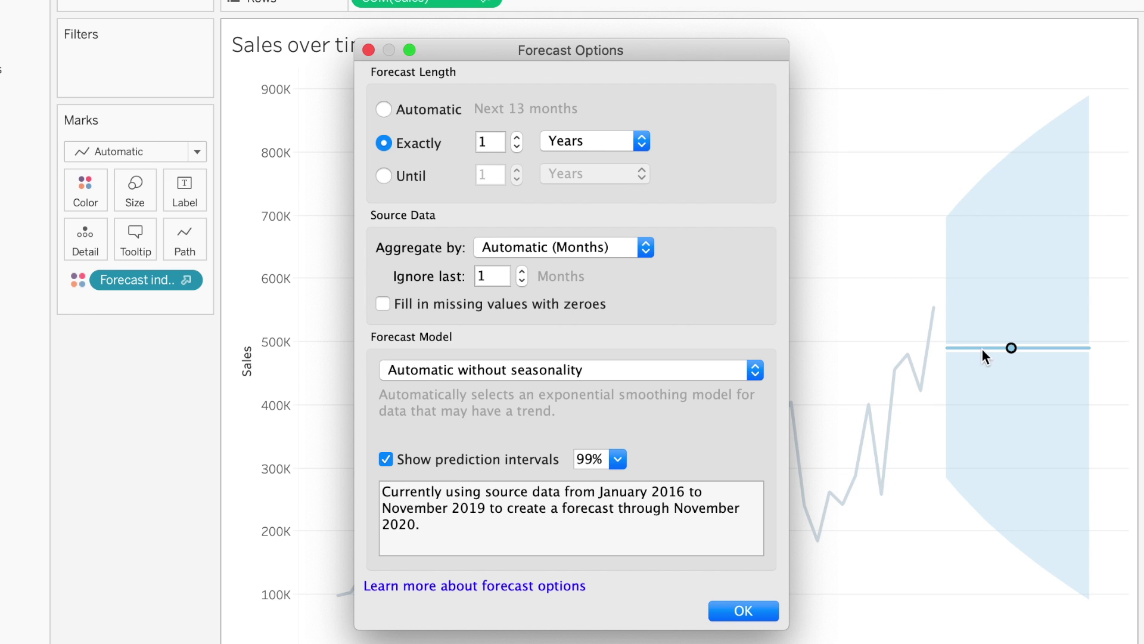
{"action": "left_click", "coordinate": [755, 370]}
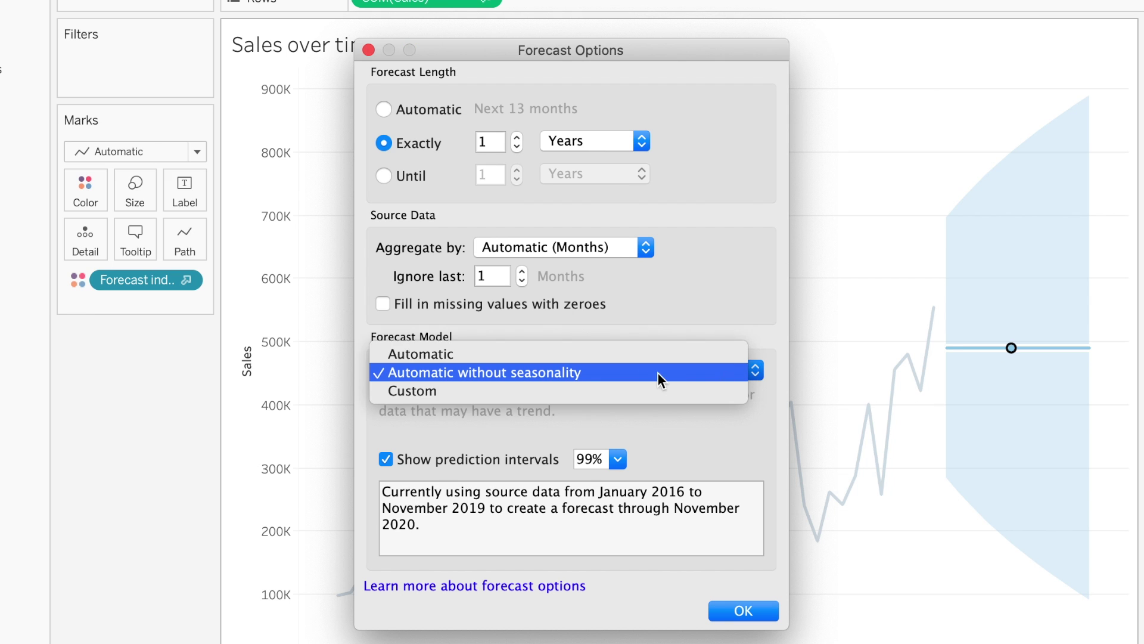
{"action": "left_click", "coordinate": [607, 353]}
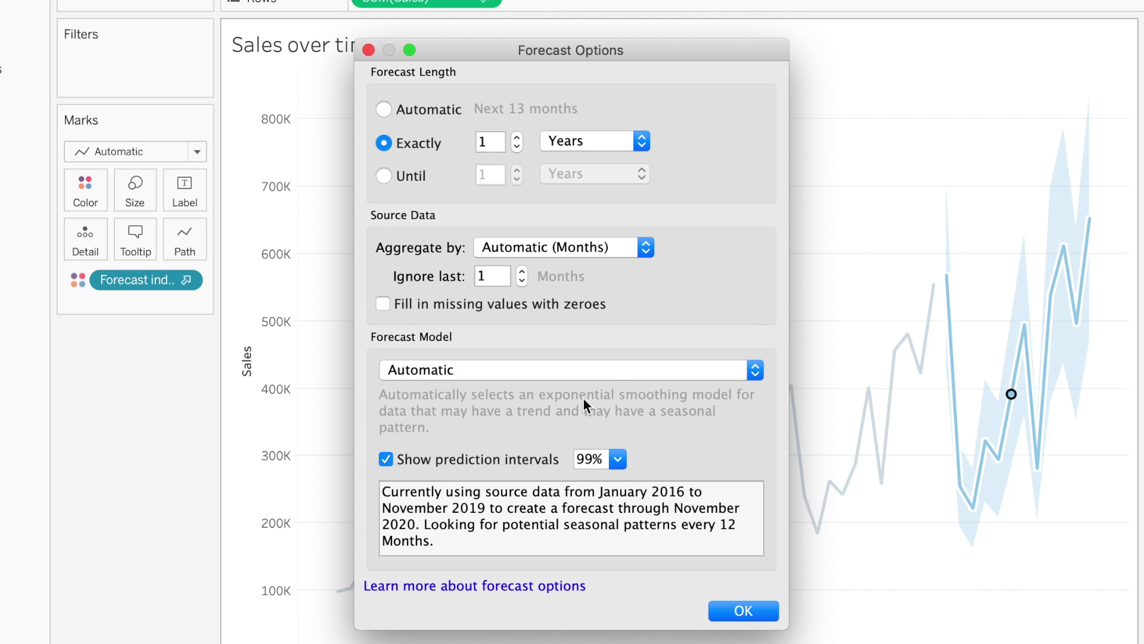
{"action": "left_click", "coordinate": [617, 459]}
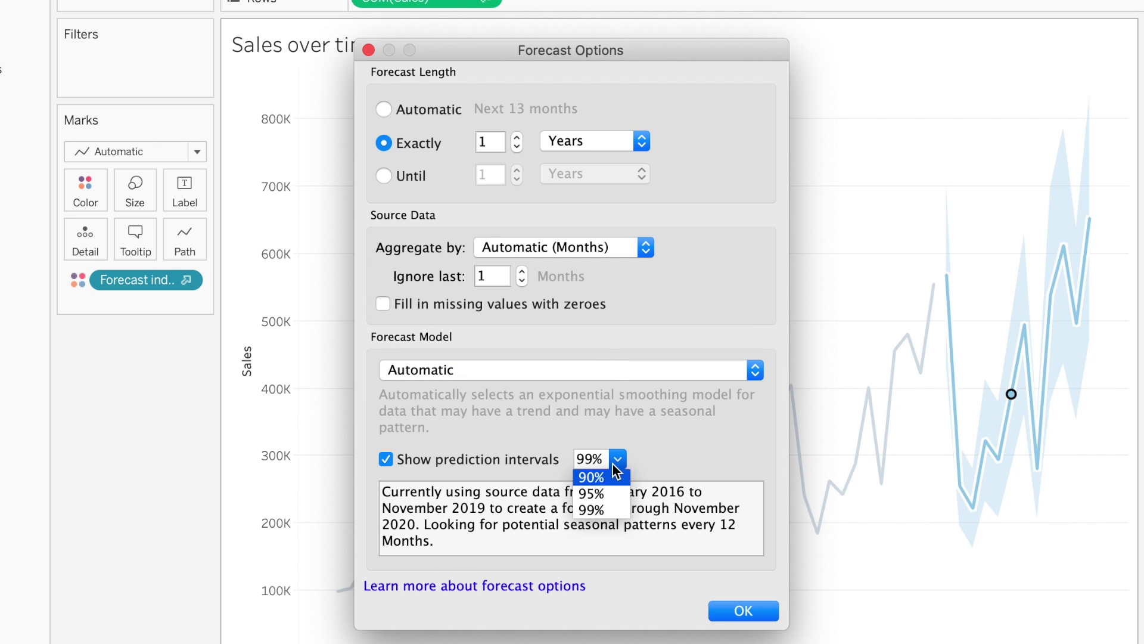
{"action": "left_click", "coordinate": [603, 482]}
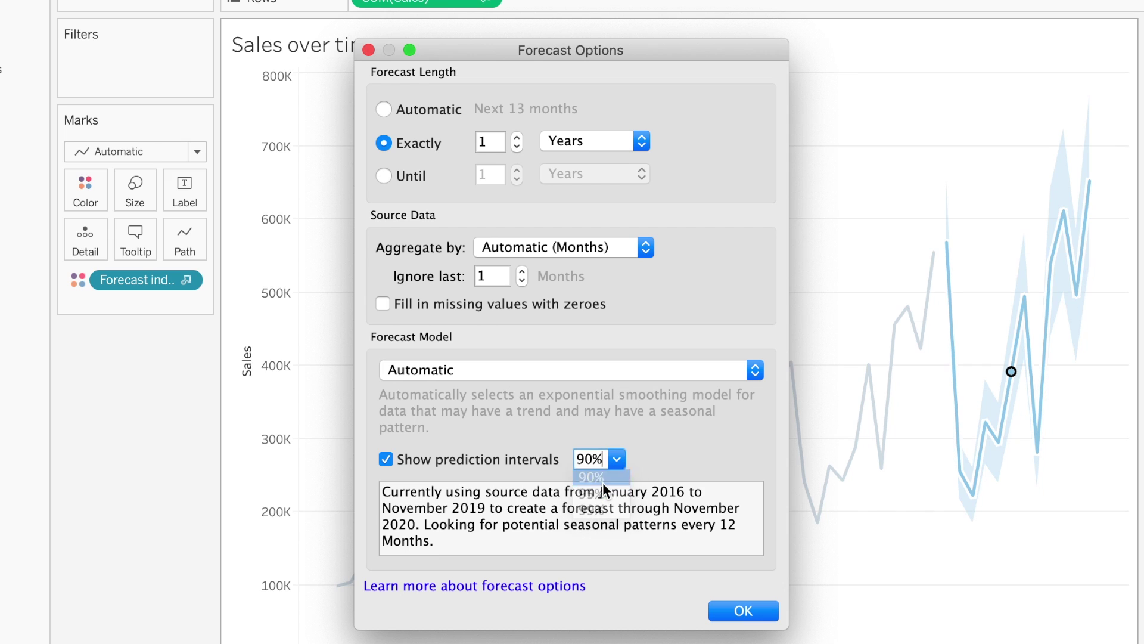